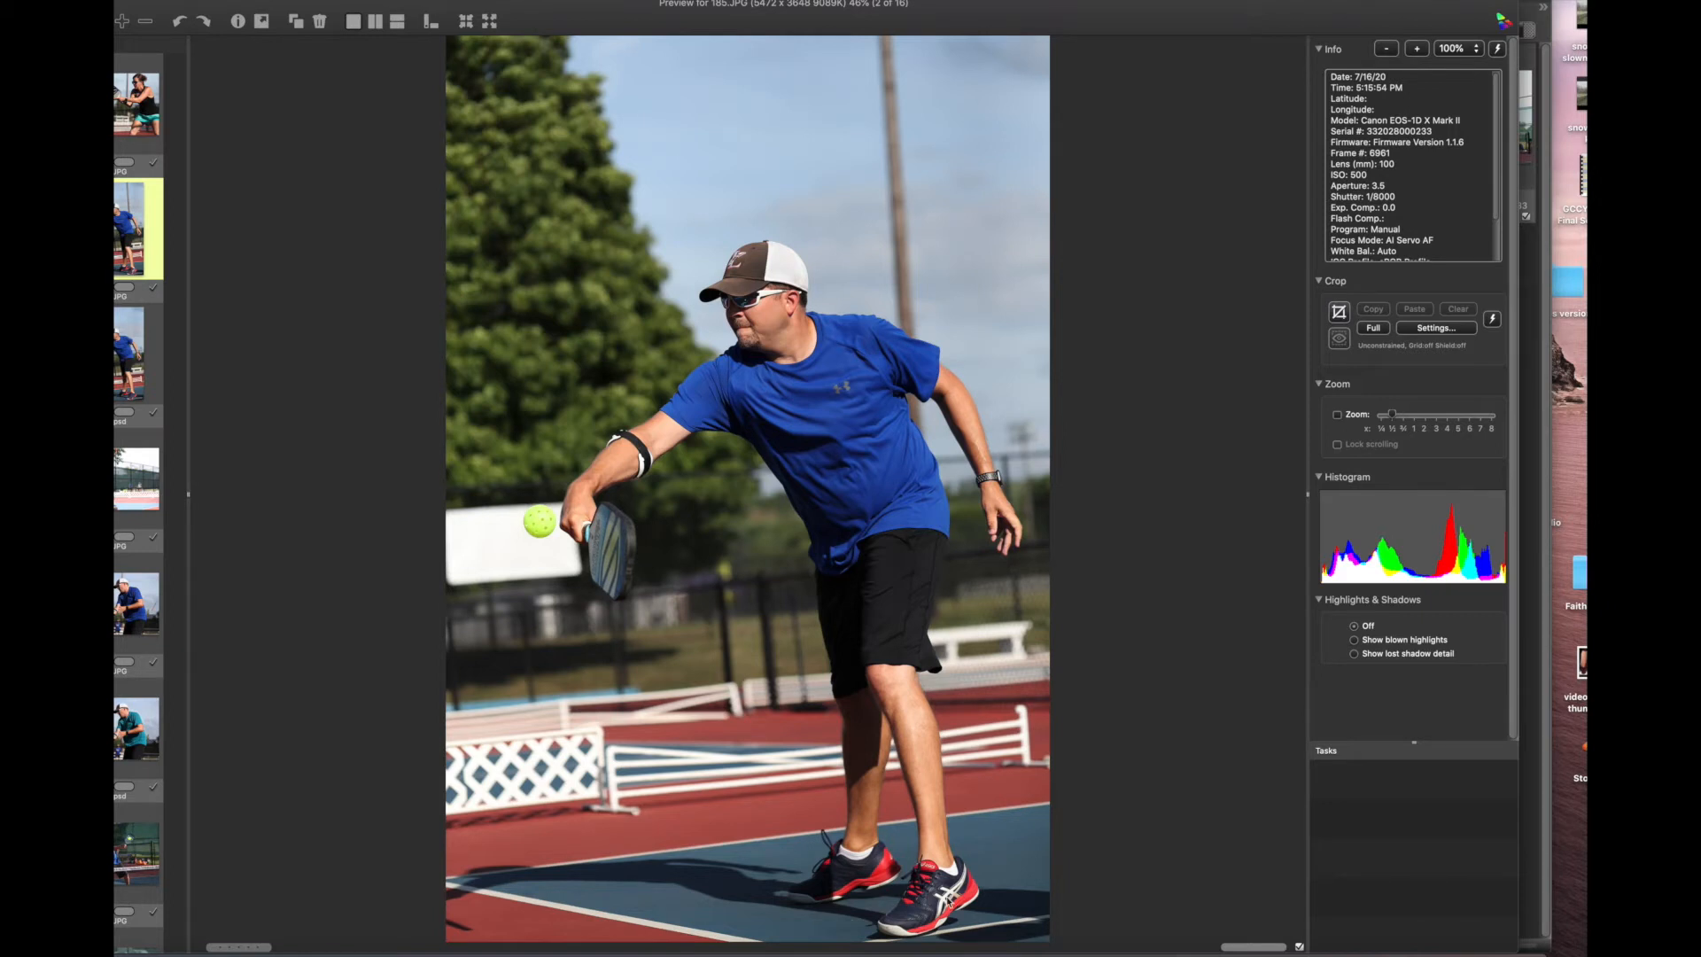
Step: Compare 185.JPG with its retouched version 185.psd, looking at the logos and background
{"action": "key", "text": "Right"}
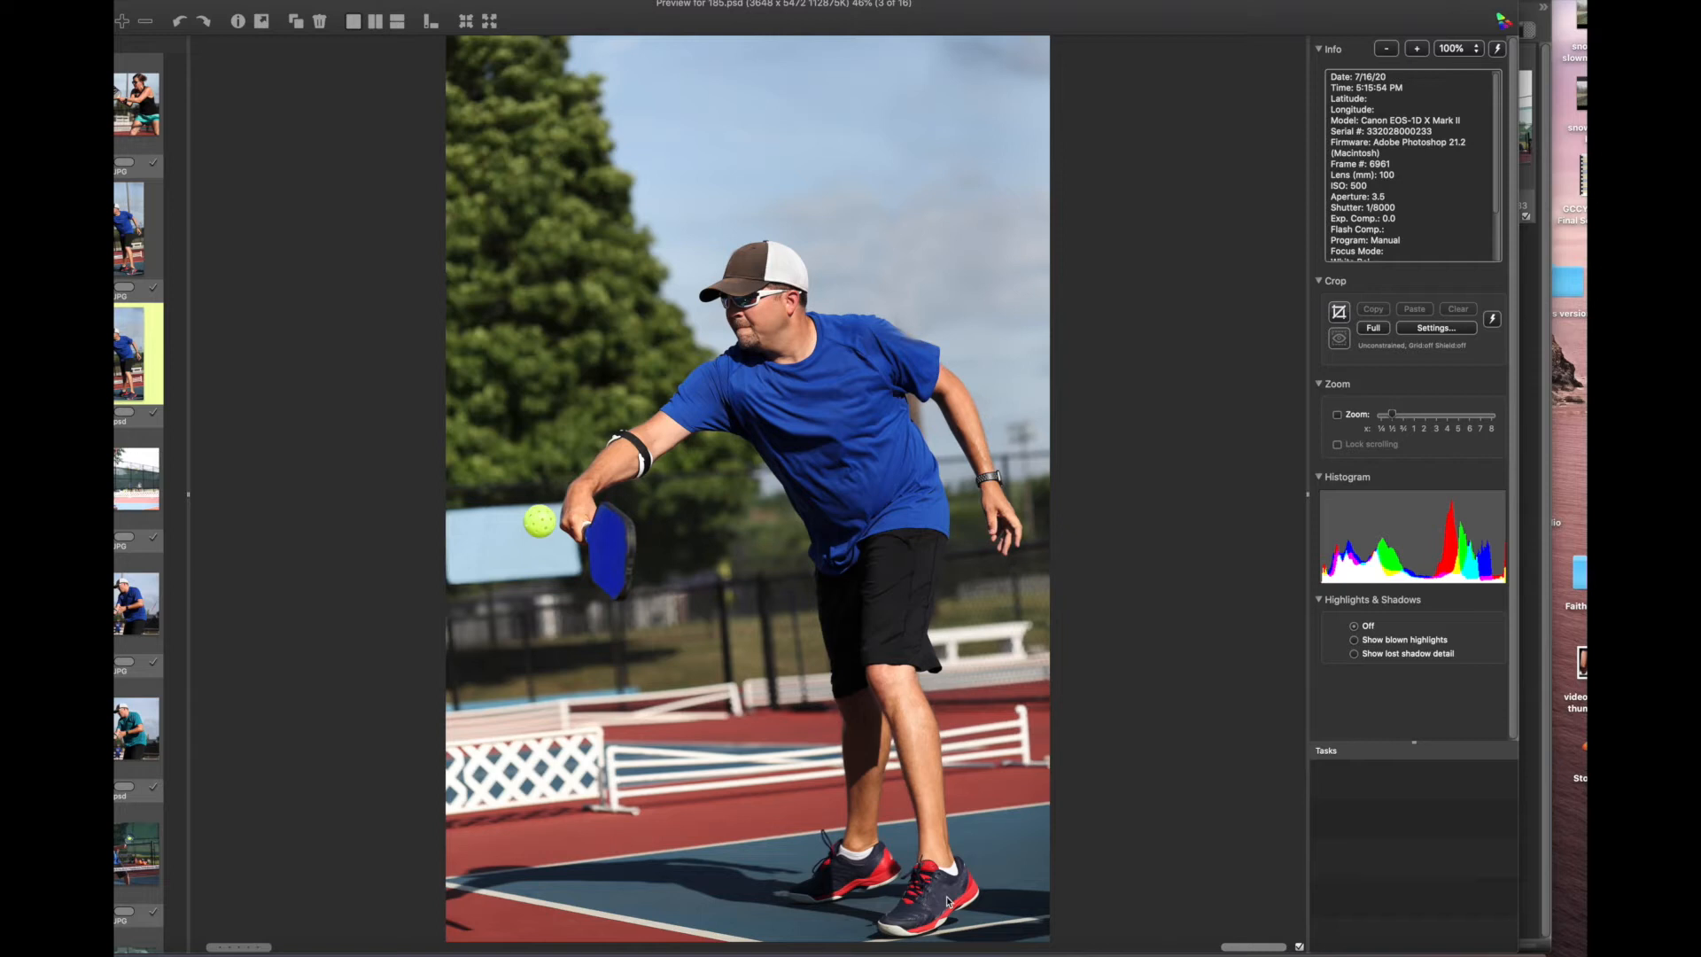
{"action": "key", "text": "Left"}
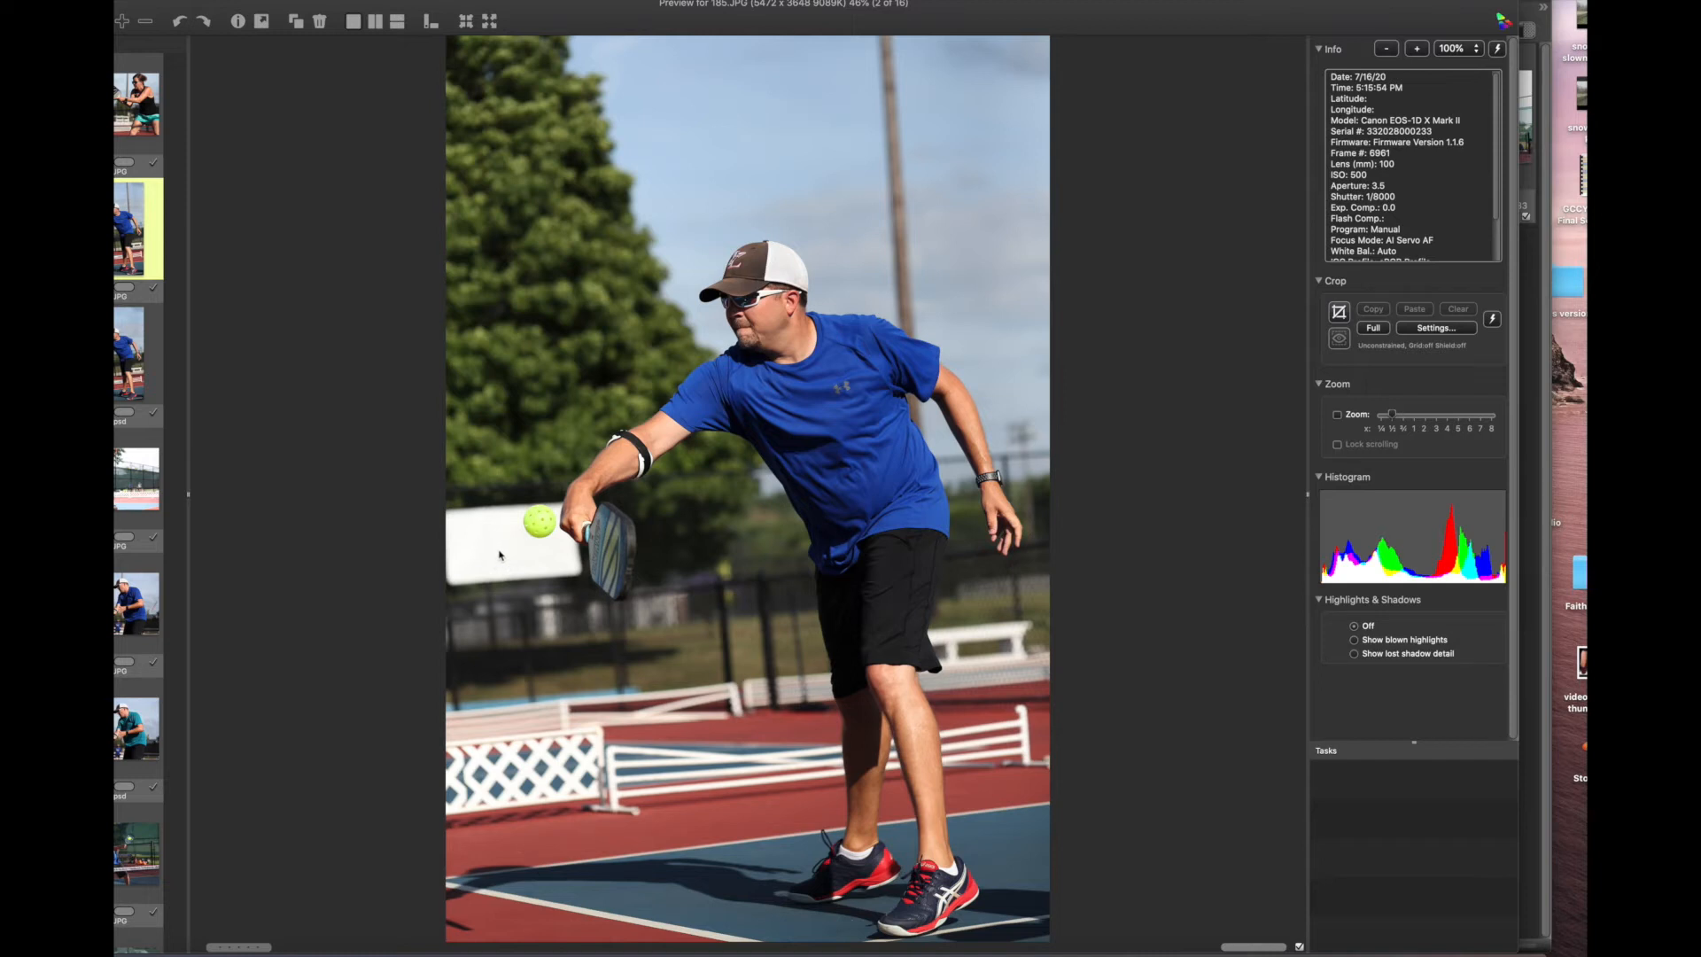
{"action": "key", "text": "Right"}
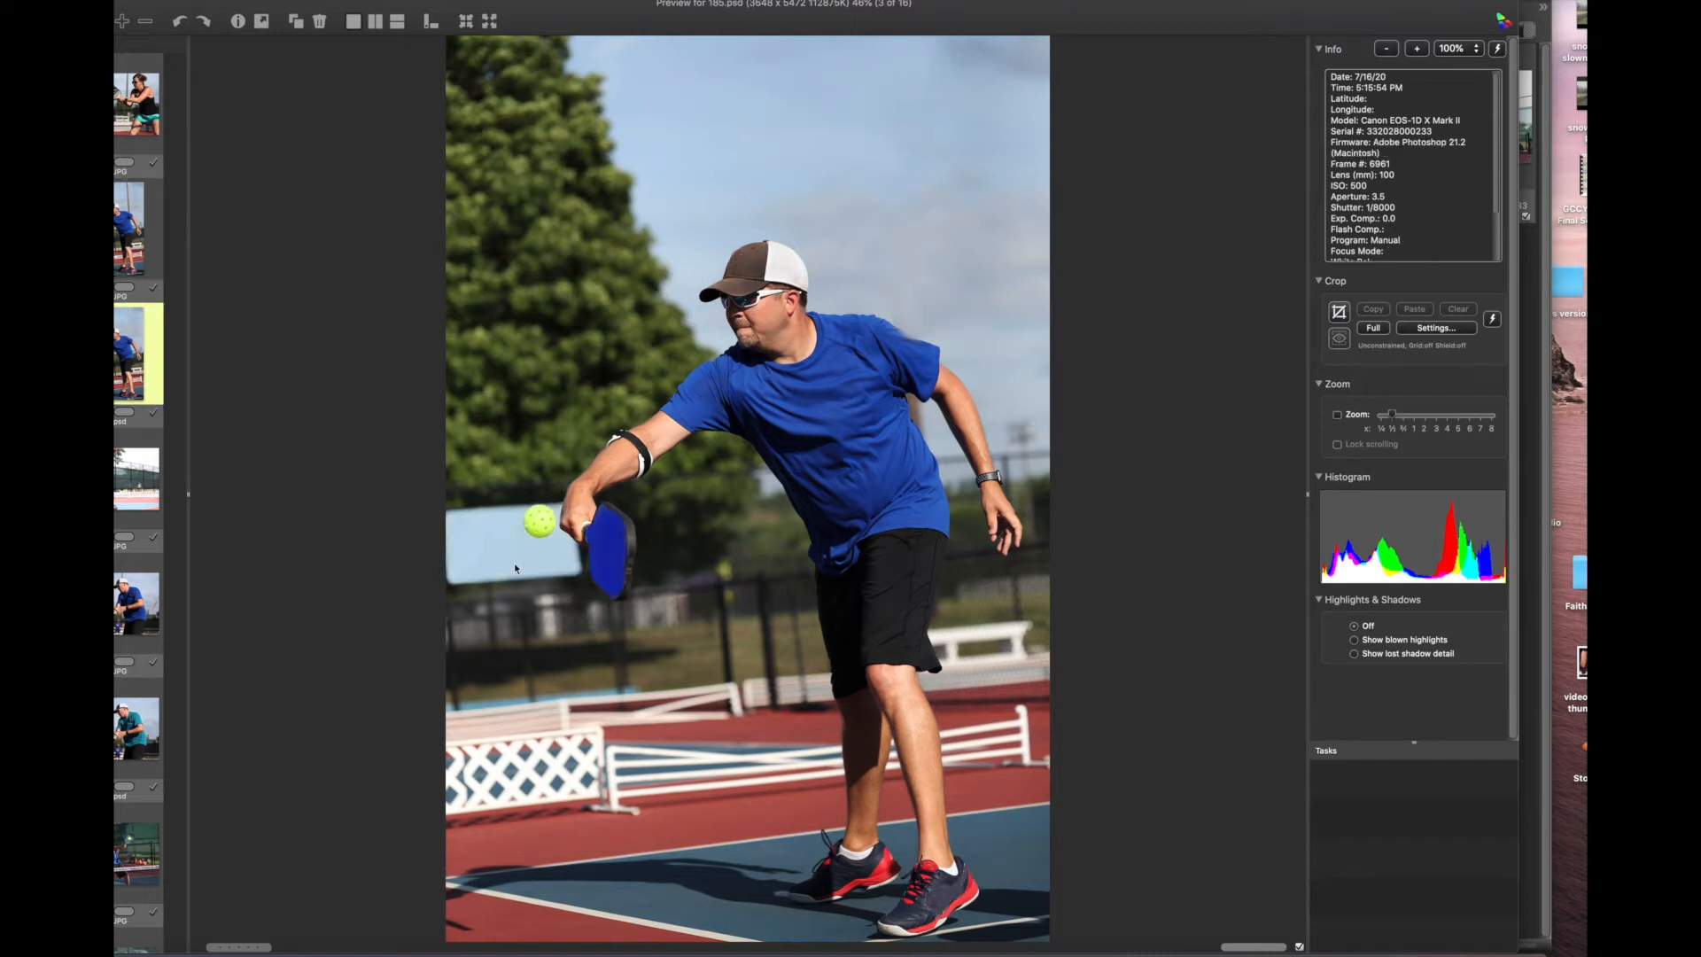
{"action": "key", "text": "Left"}
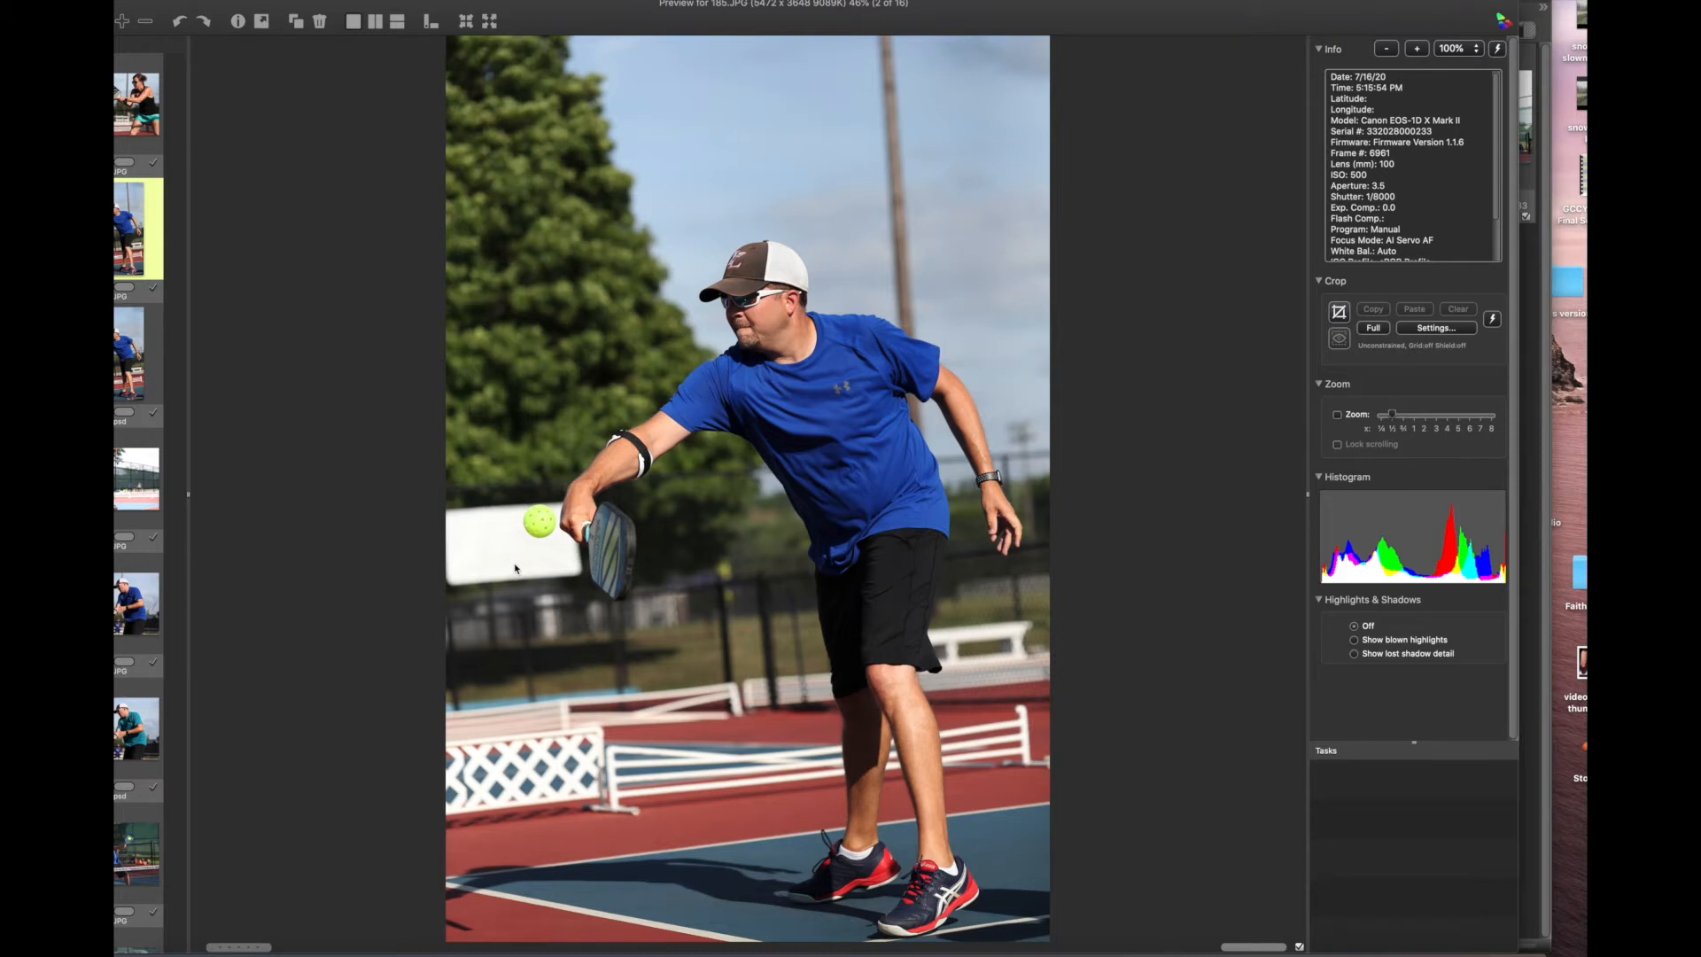
{"action": "key", "text": "Right"}
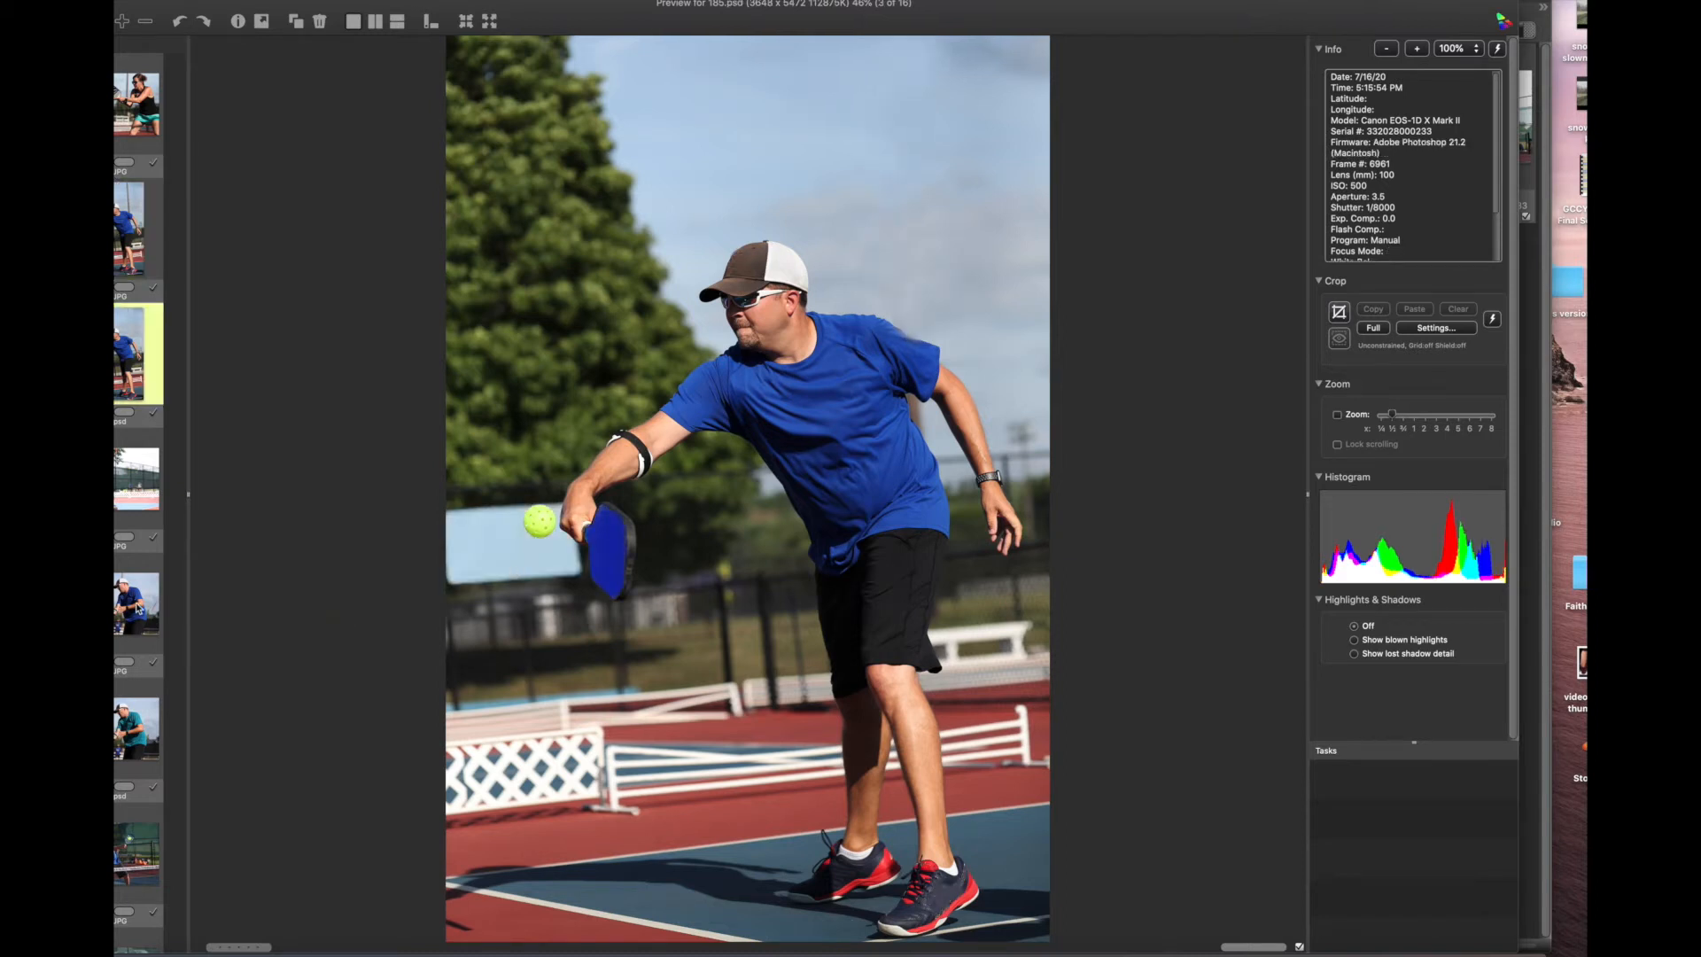
Step: Preview 192.JPG and its retouched version 192.psd, and advance to 431.JPG
{"action": "left_click", "coordinate": [139, 606]}
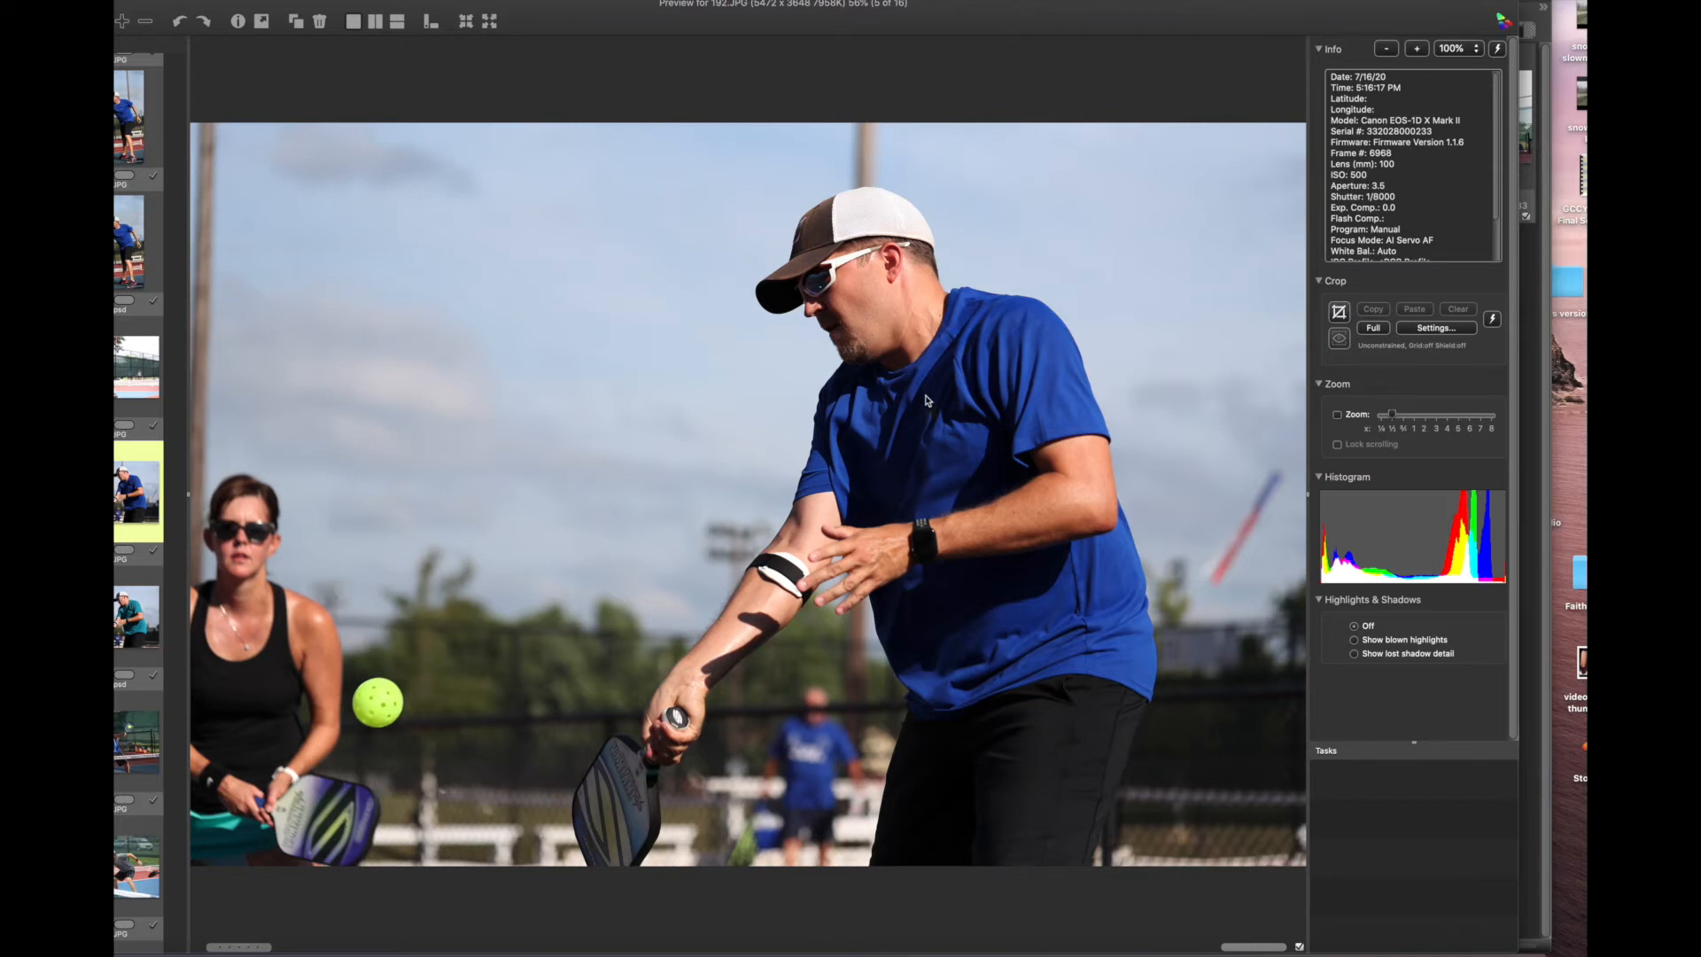
{"action": "key", "text": "Right"}
{"action": "key", "text": "Right"}
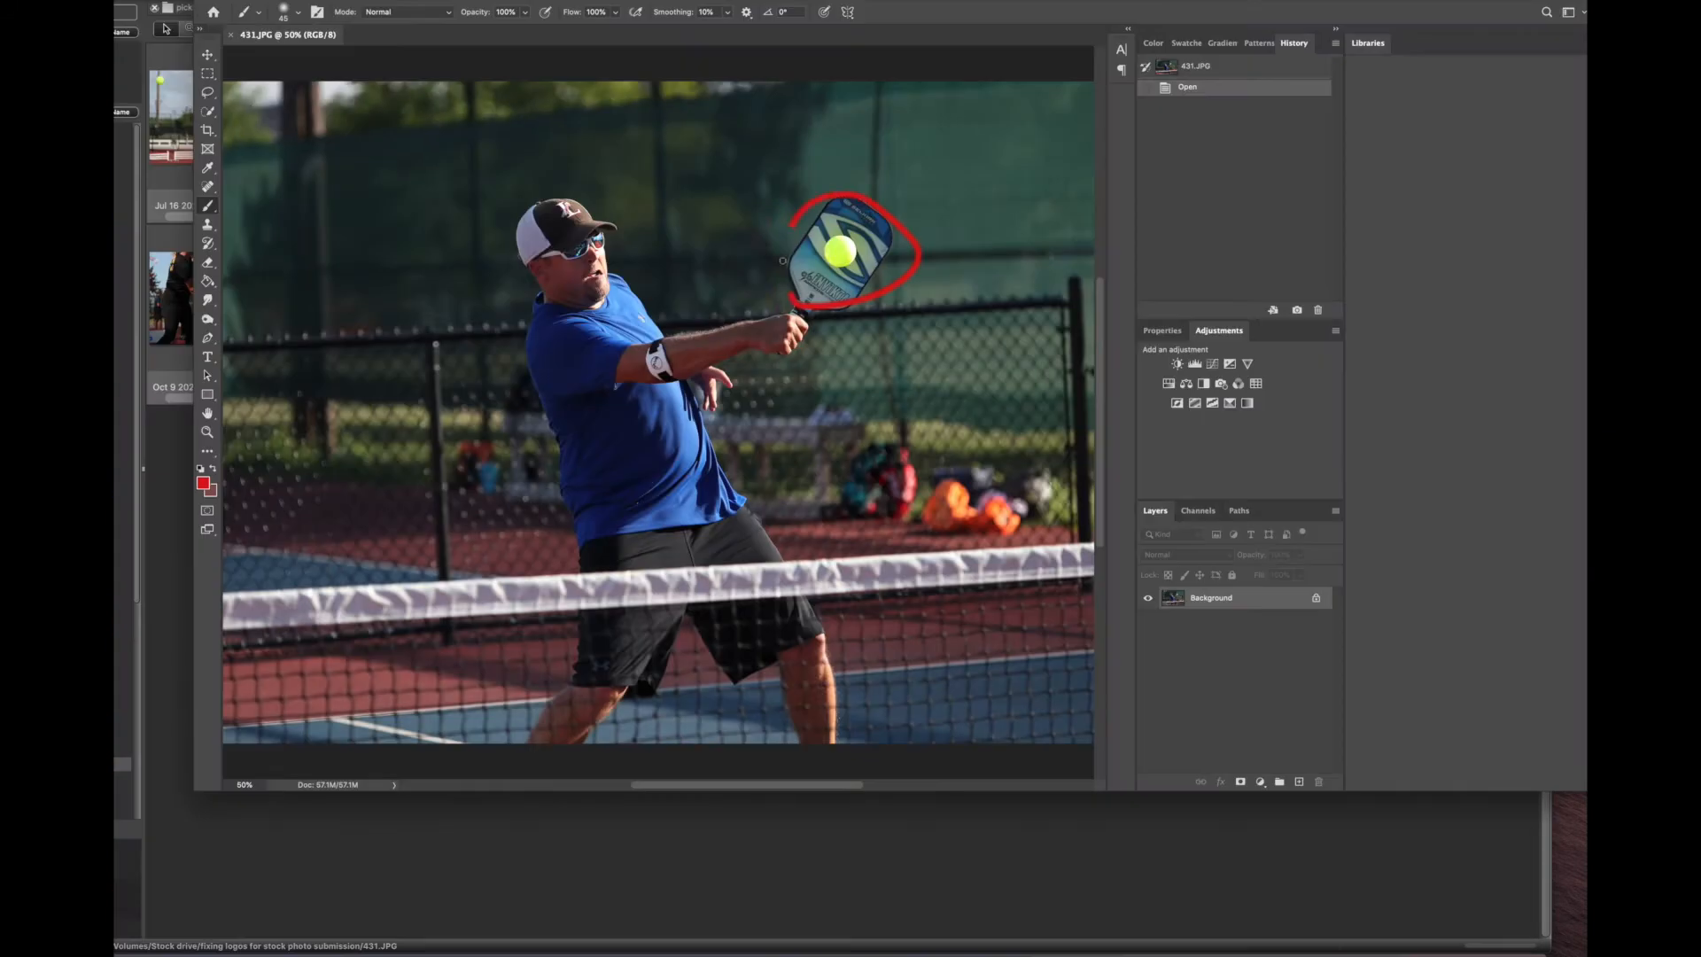
Step: Circle the logos on the player's armband, cap, shirt and shorts in red on 431.JPG with the Brush tool
{"action": "mouse_move", "coordinate": [660, 382]}
{"action": "left_mouse_down"}
{"action": "mouse_move", "coordinate": [680, 357]}
{"action": "mouse_move", "coordinate": [645, 347]}
{"action": "mouse_move", "coordinate": [657, 384]}
{"action": "left_mouse_up"}
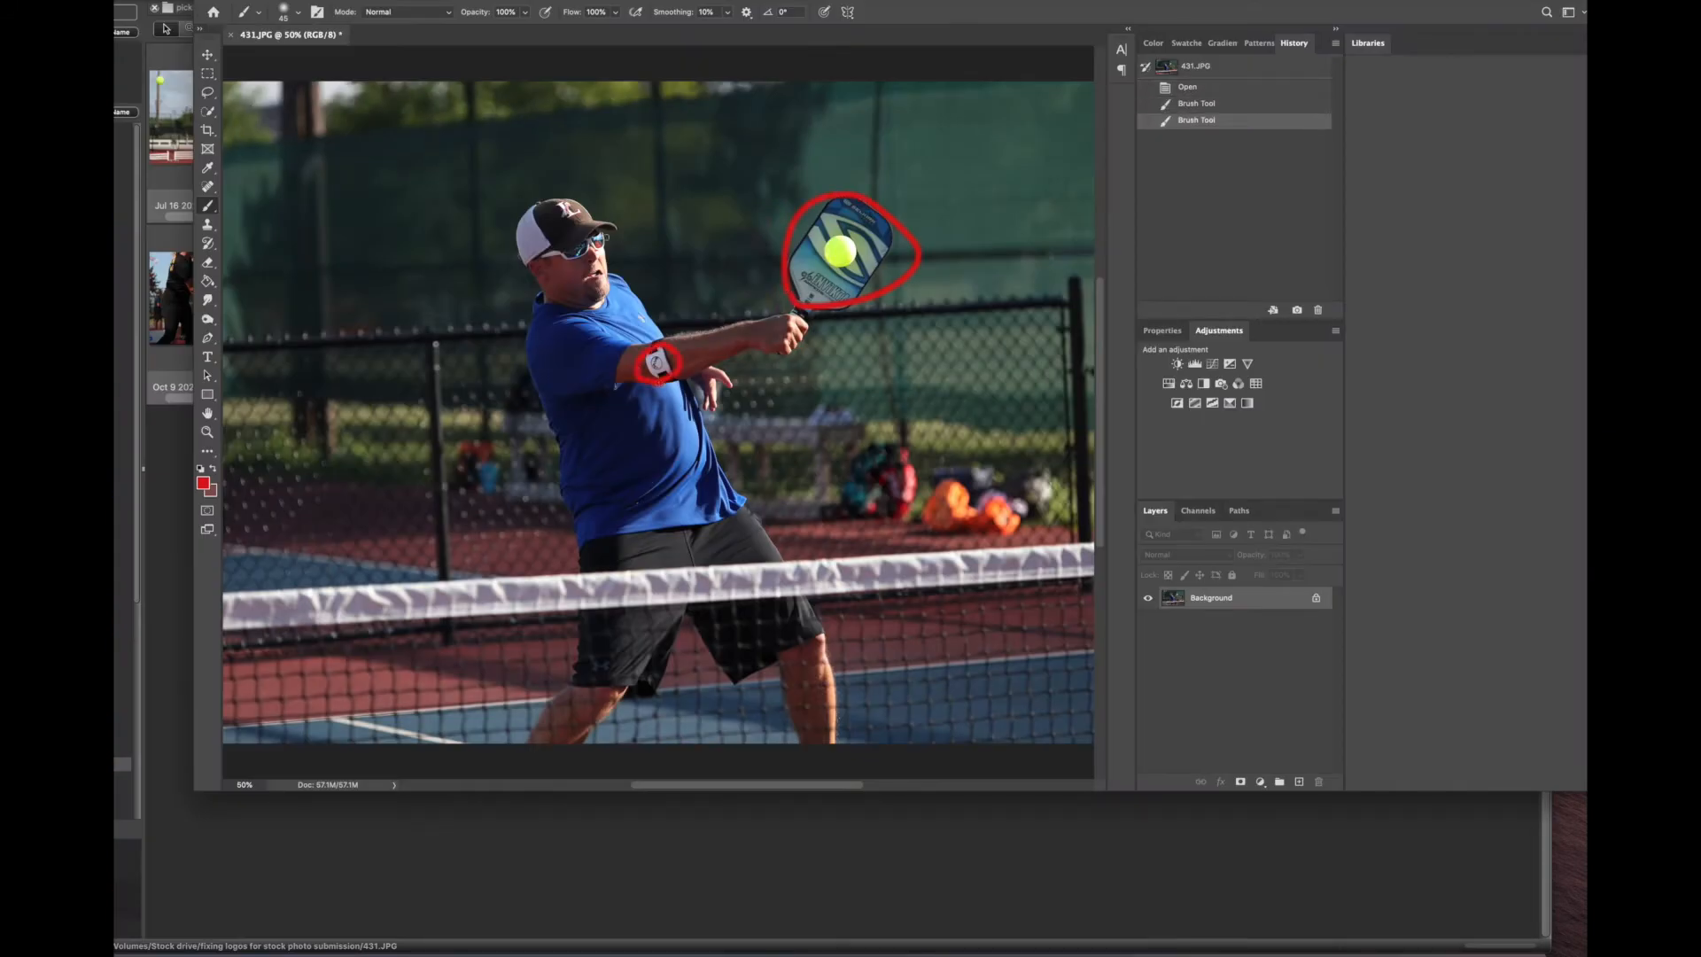
{"action": "mouse_move", "coordinate": [568, 227]}
{"action": "left_mouse_down"}
{"action": "mouse_move", "coordinate": [593, 198]}
{"action": "mouse_move", "coordinate": [549, 221]}
{"action": "mouse_move", "coordinate": [566, 225]}
{"action": "left_mouse_up"}
{"action": "mouse_move", "coordinate": [633, 328]}
{"action": "left_mouse_down"}
{"action": "mouse_move", "coordinate": [665, 311]}
{"action": "mouse_move", "coordinate": [630, 322]}
{"action": "left_mouse_up"}
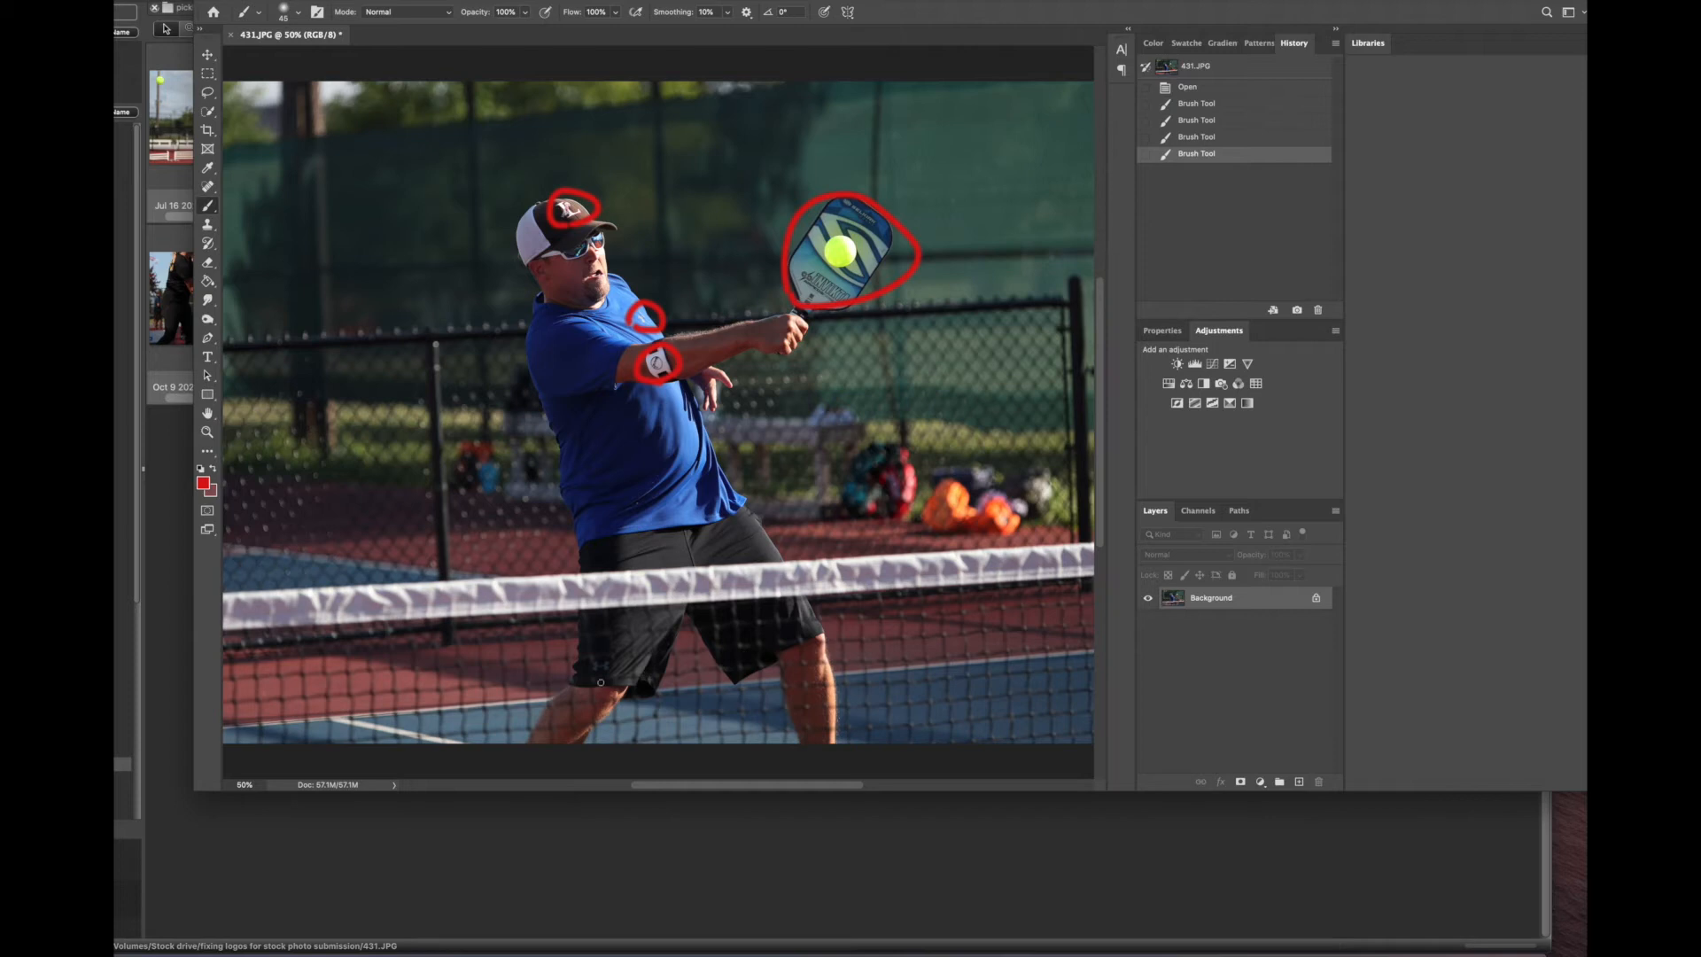
{"action": "mouse_move", "coordinate": [601, 683]}
{"action": "left_mouse_down"}
{"action": "mouse_move", "coordinate": [613, 650]}
{"action": "mouse_move", "coordinate": [611, 688]}
{"action": "left_mouse_up"}
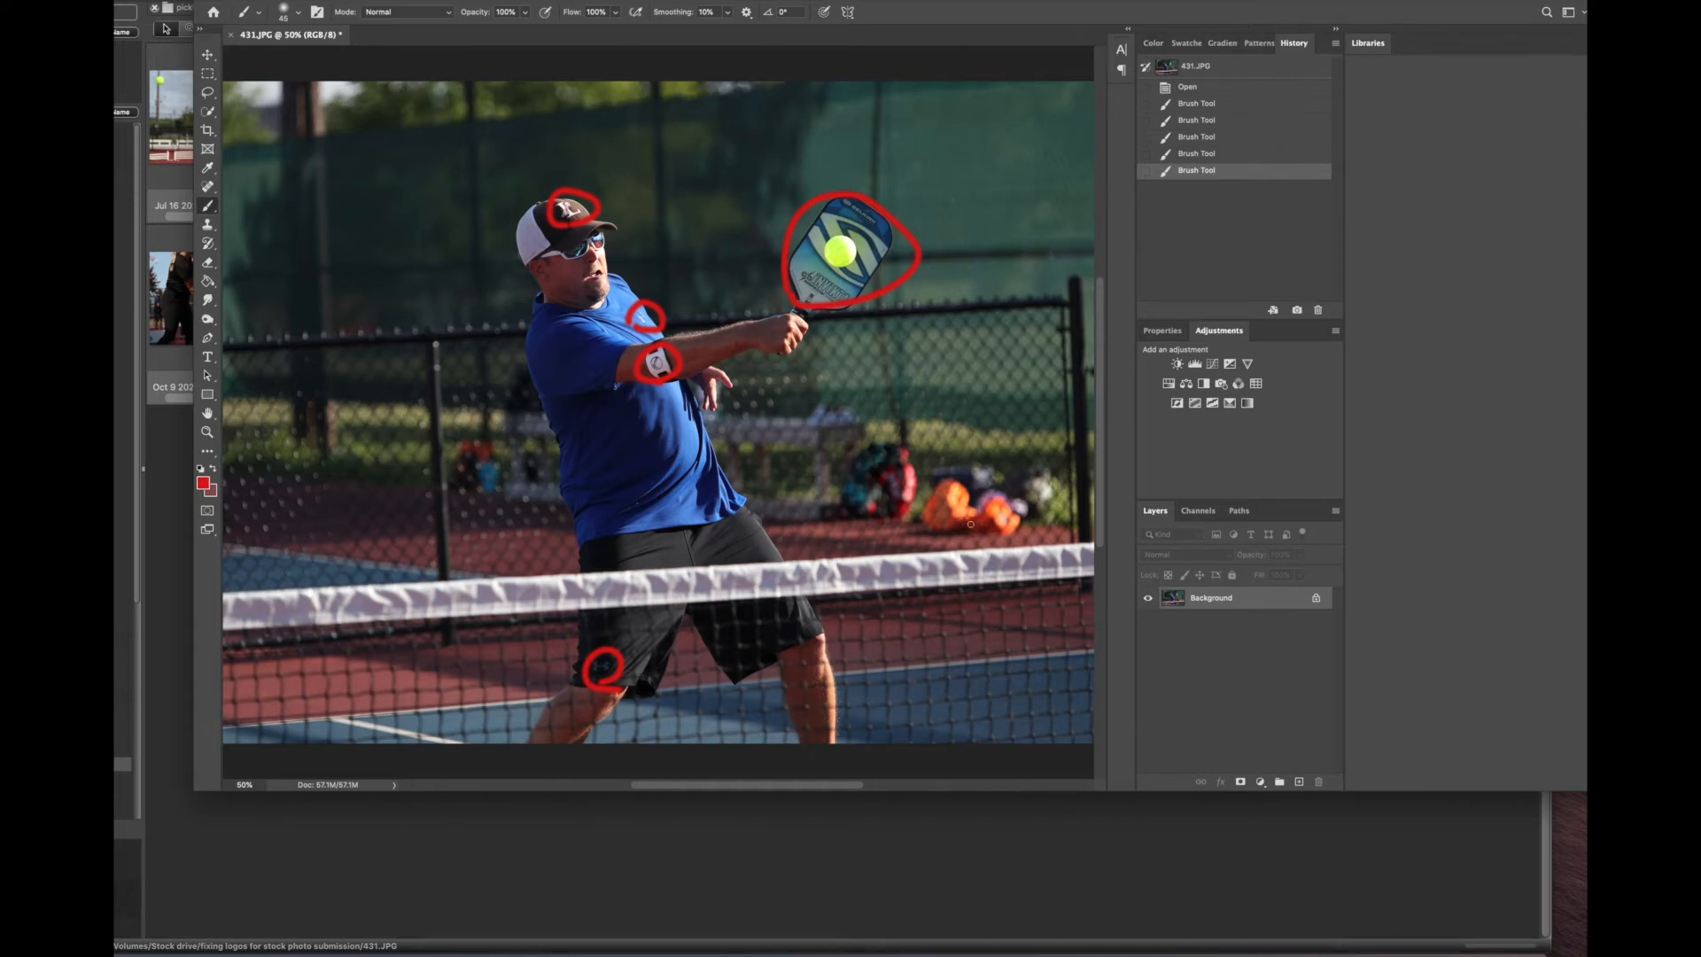
{"action": "key", "text": "super+minus"}
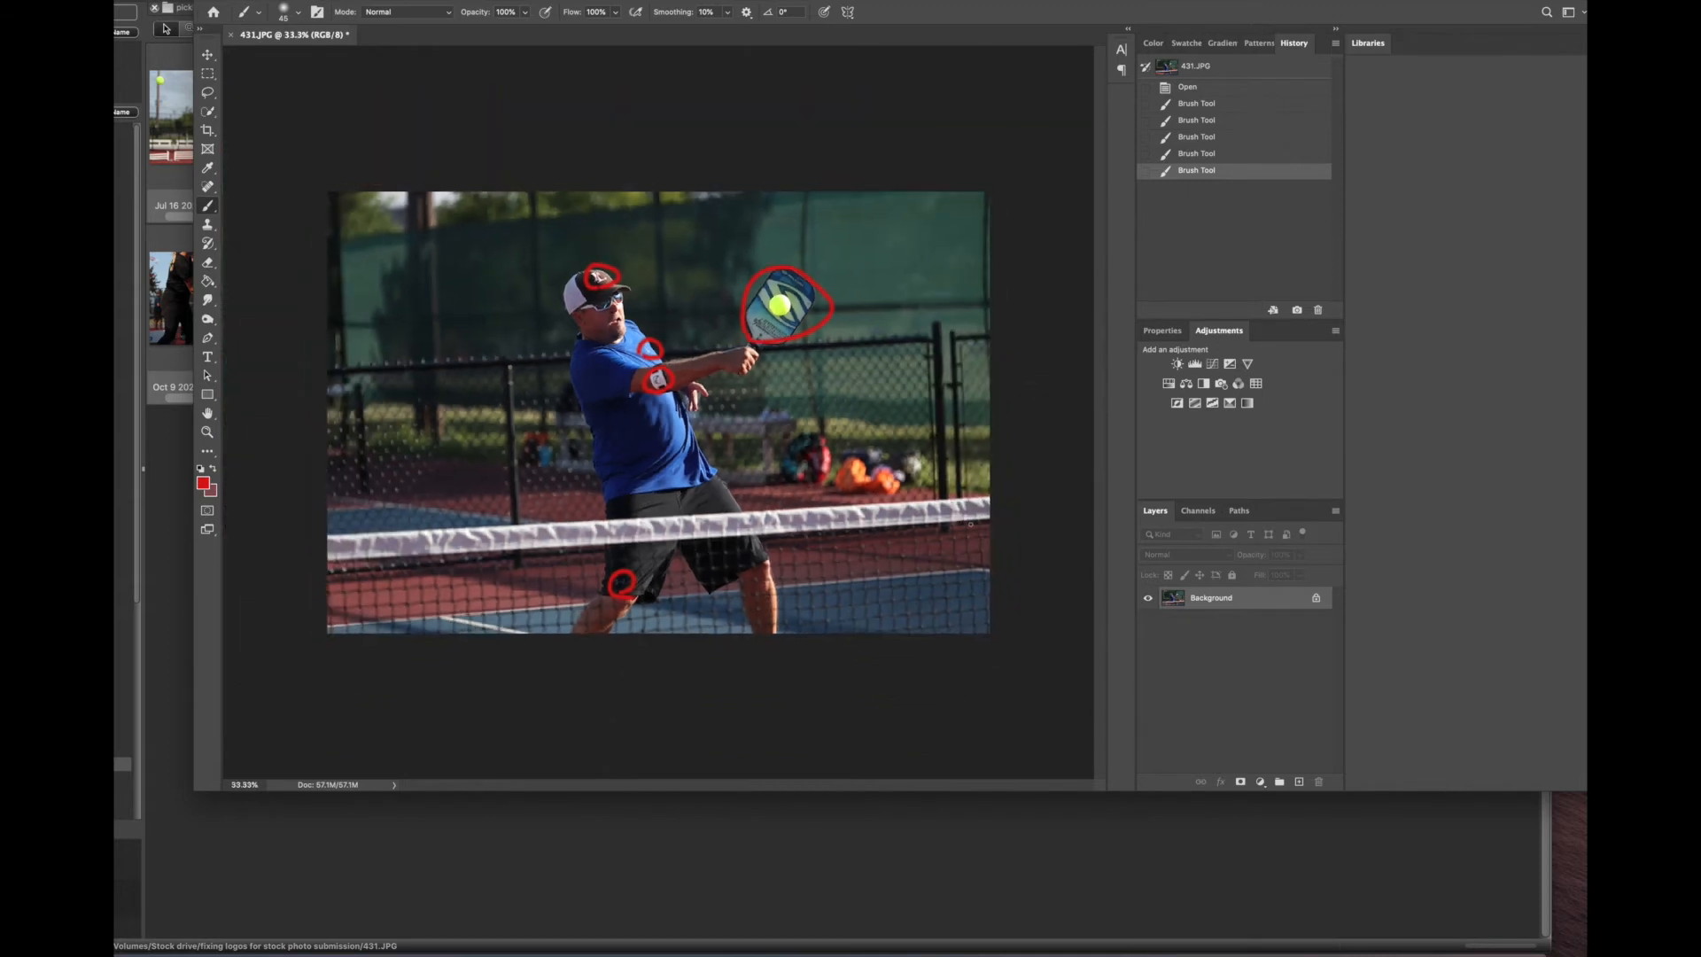
Step: Switch back to the Photo Mechanic contact sheet and open 435.JPG in Photoshop for editing
{"action": "left_click", "coordinate": [175, 122]}
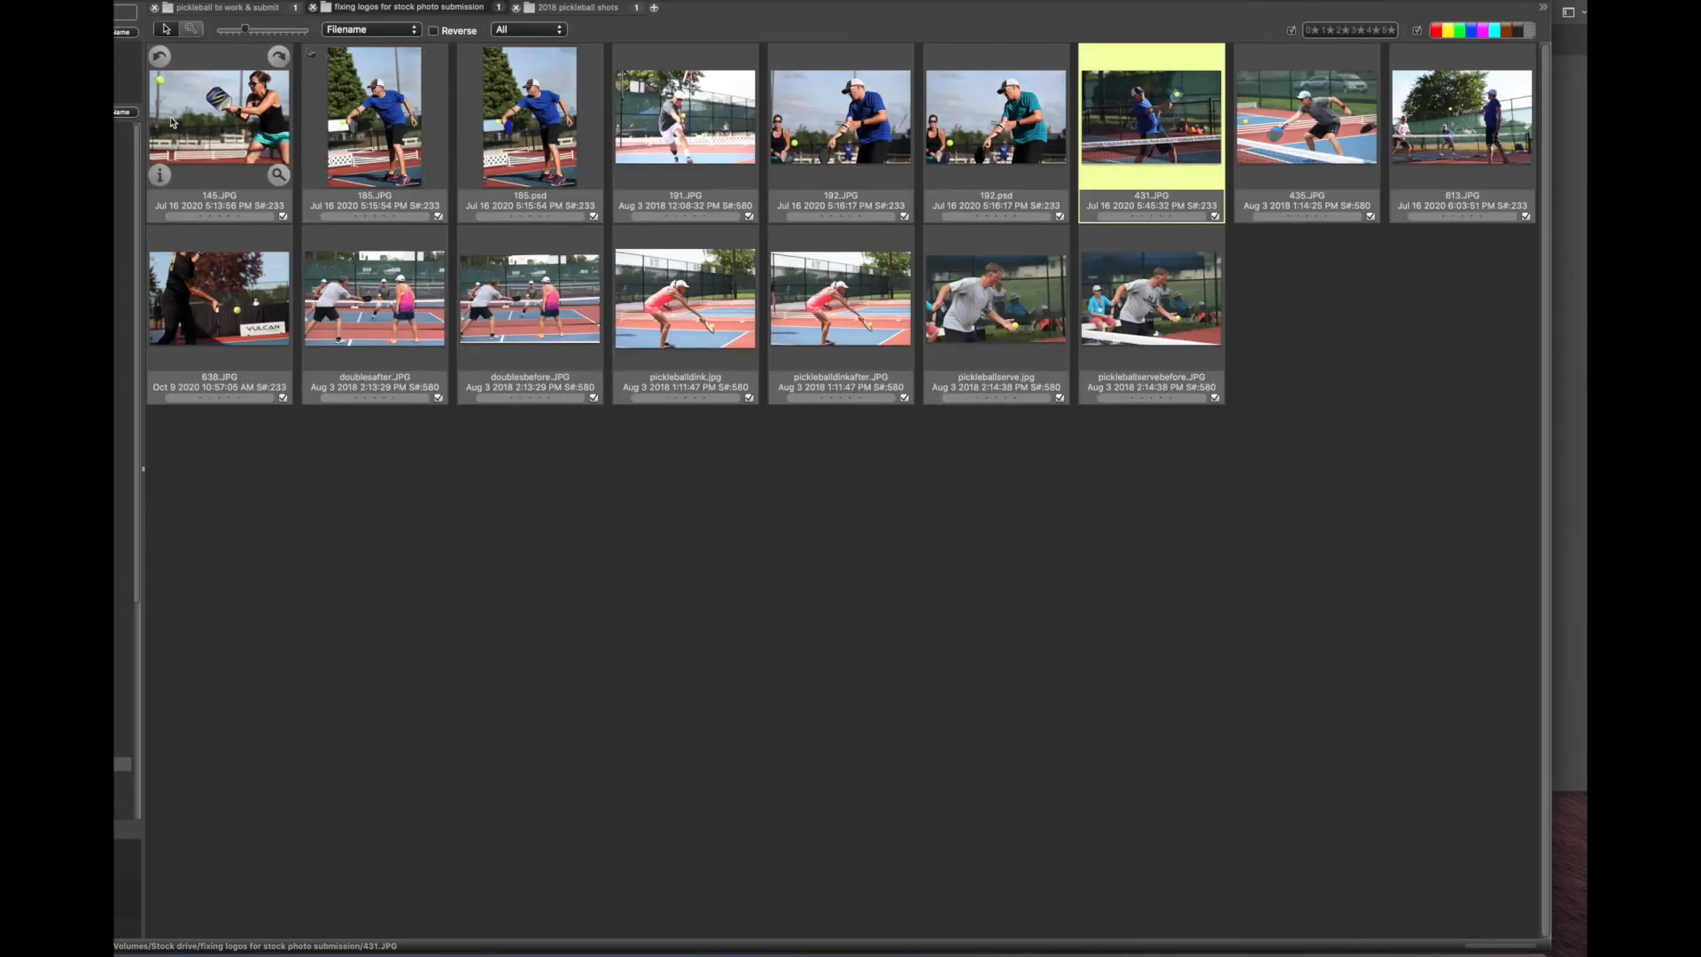
{"action": "double_click", "coordinate": [1364, 173]}
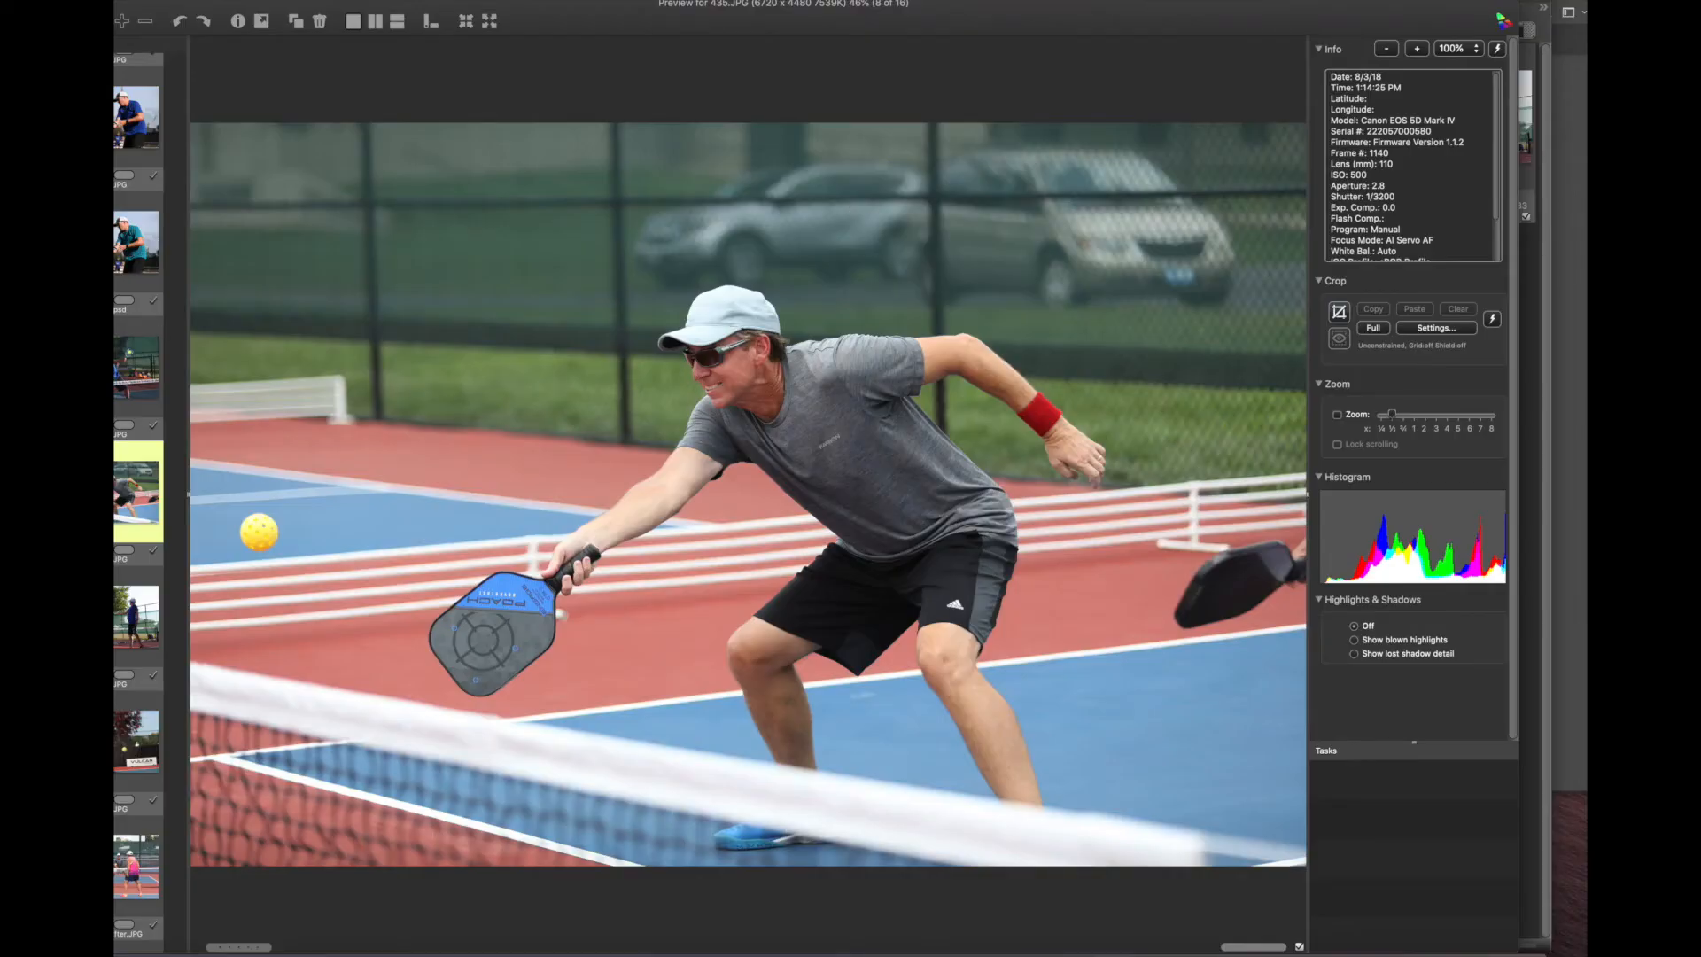
{"action": "key", "text": "super+e"}
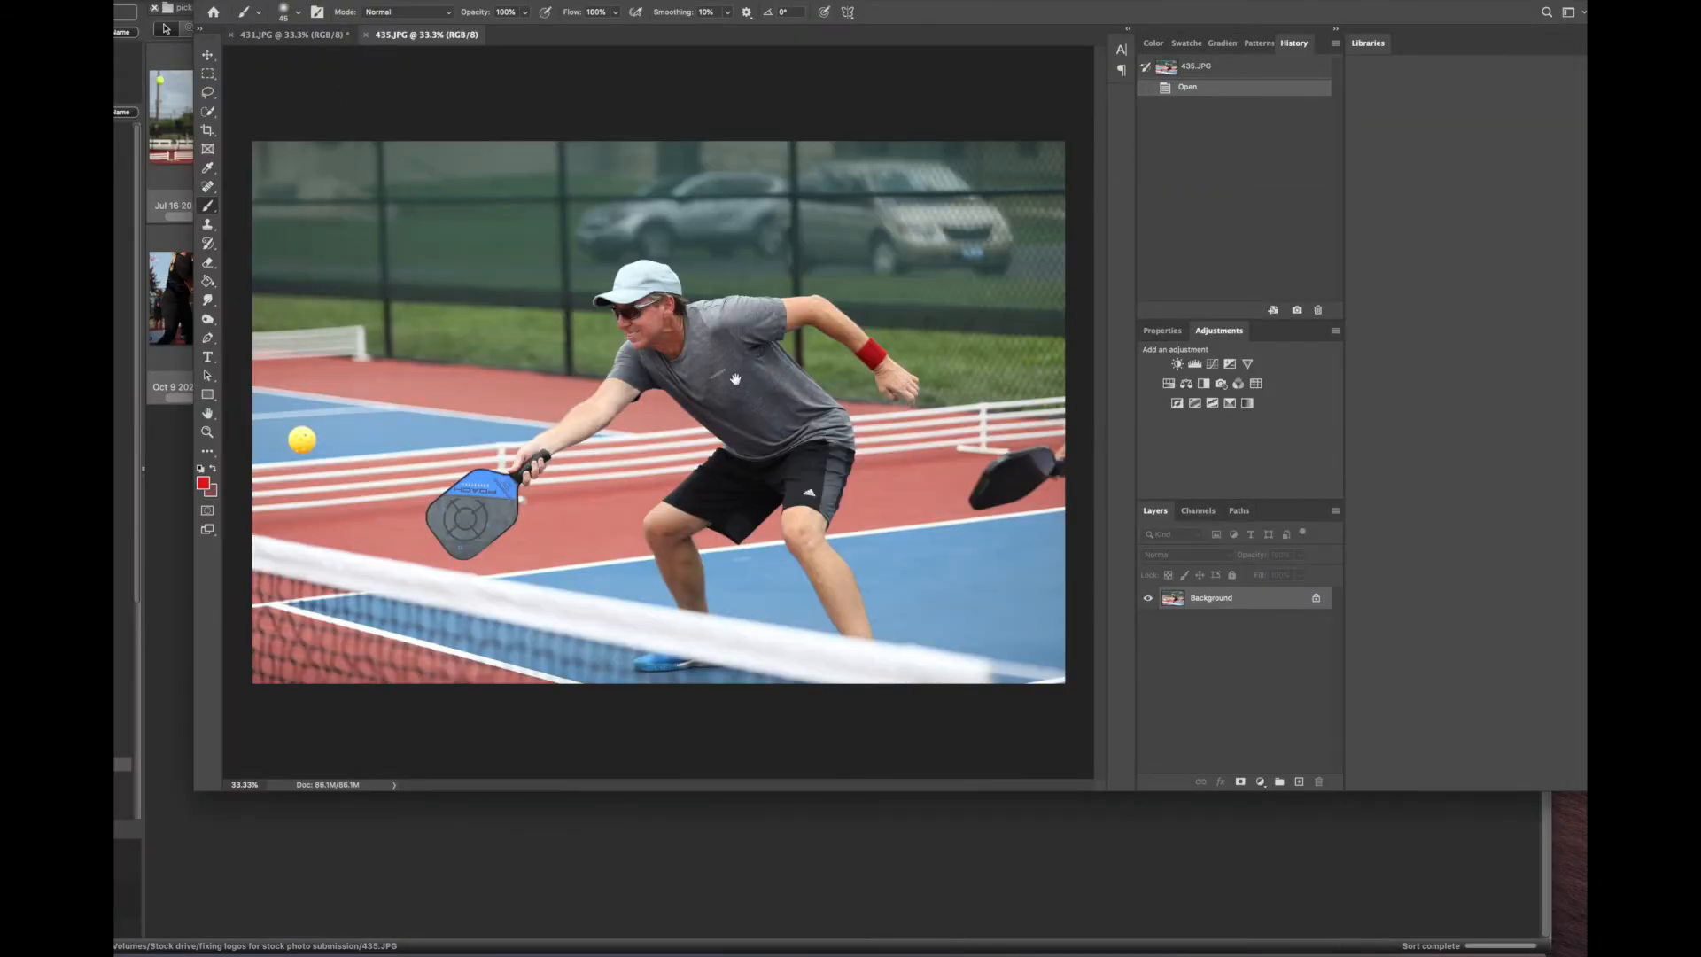
Step: Remove the logos from the player's grey shirt and black shorts with the content-aware Spot Healing Brush
{"action": "scroll", "coordinate": [744, 343], "scroll_direction": "up", "scroll_amount": 1}
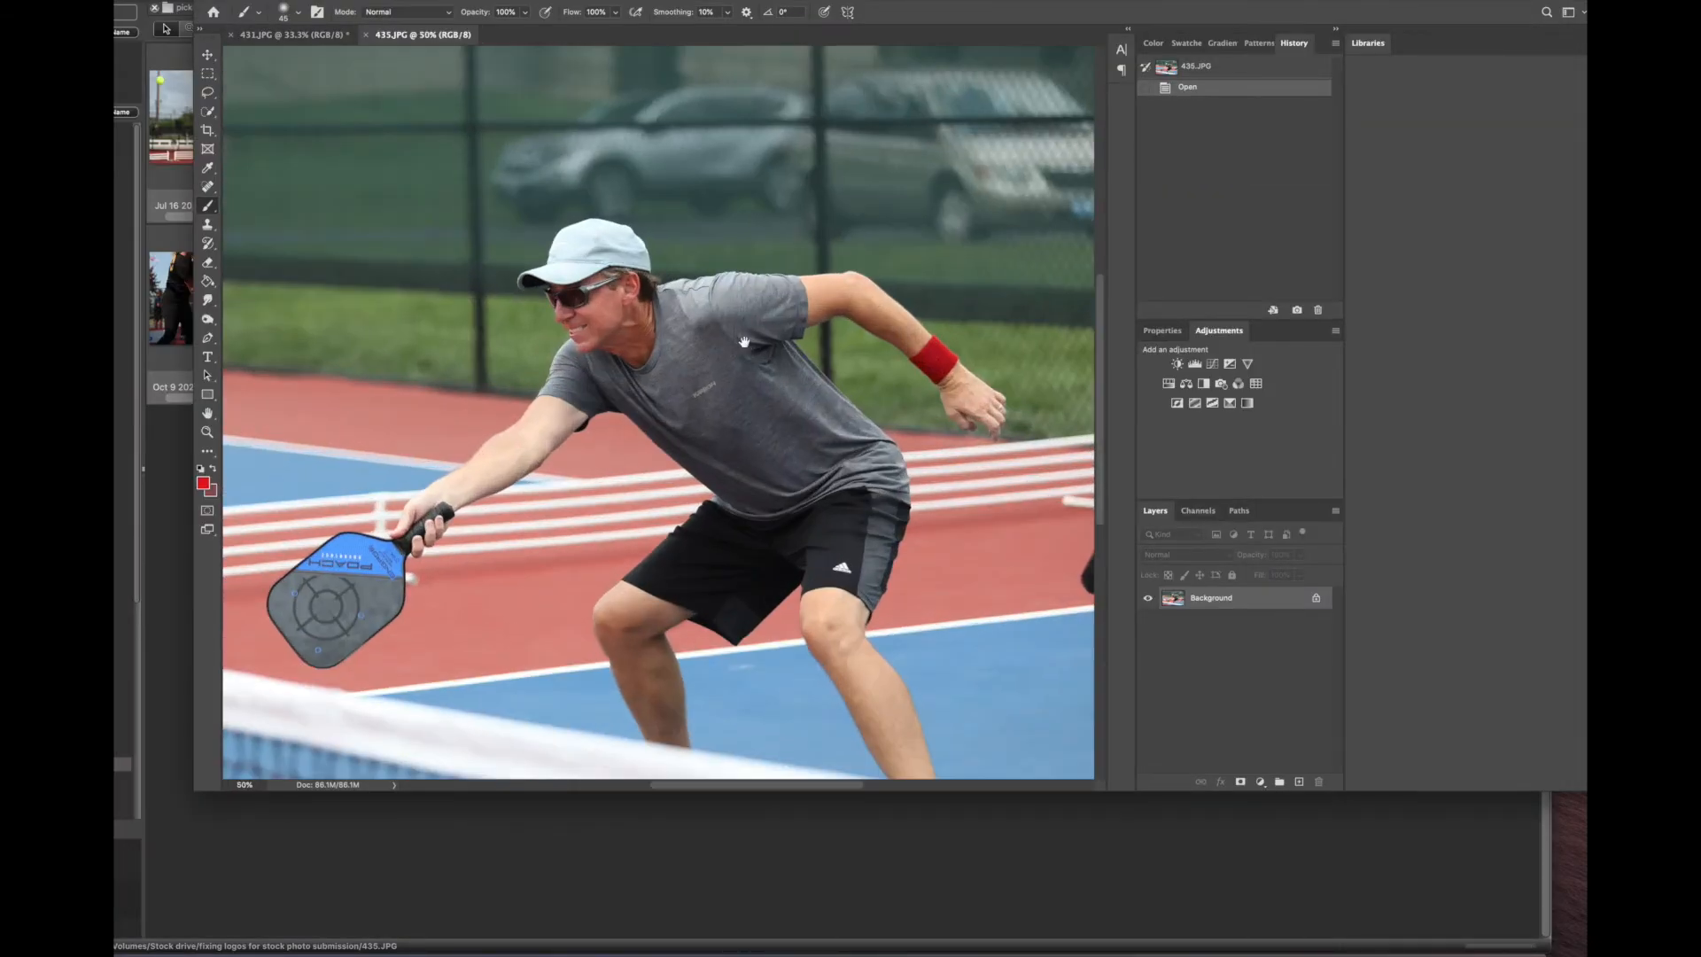
{"action": "left_click_drag", "start_coordinate": [744, 343], "coordinate": [875, 294]}
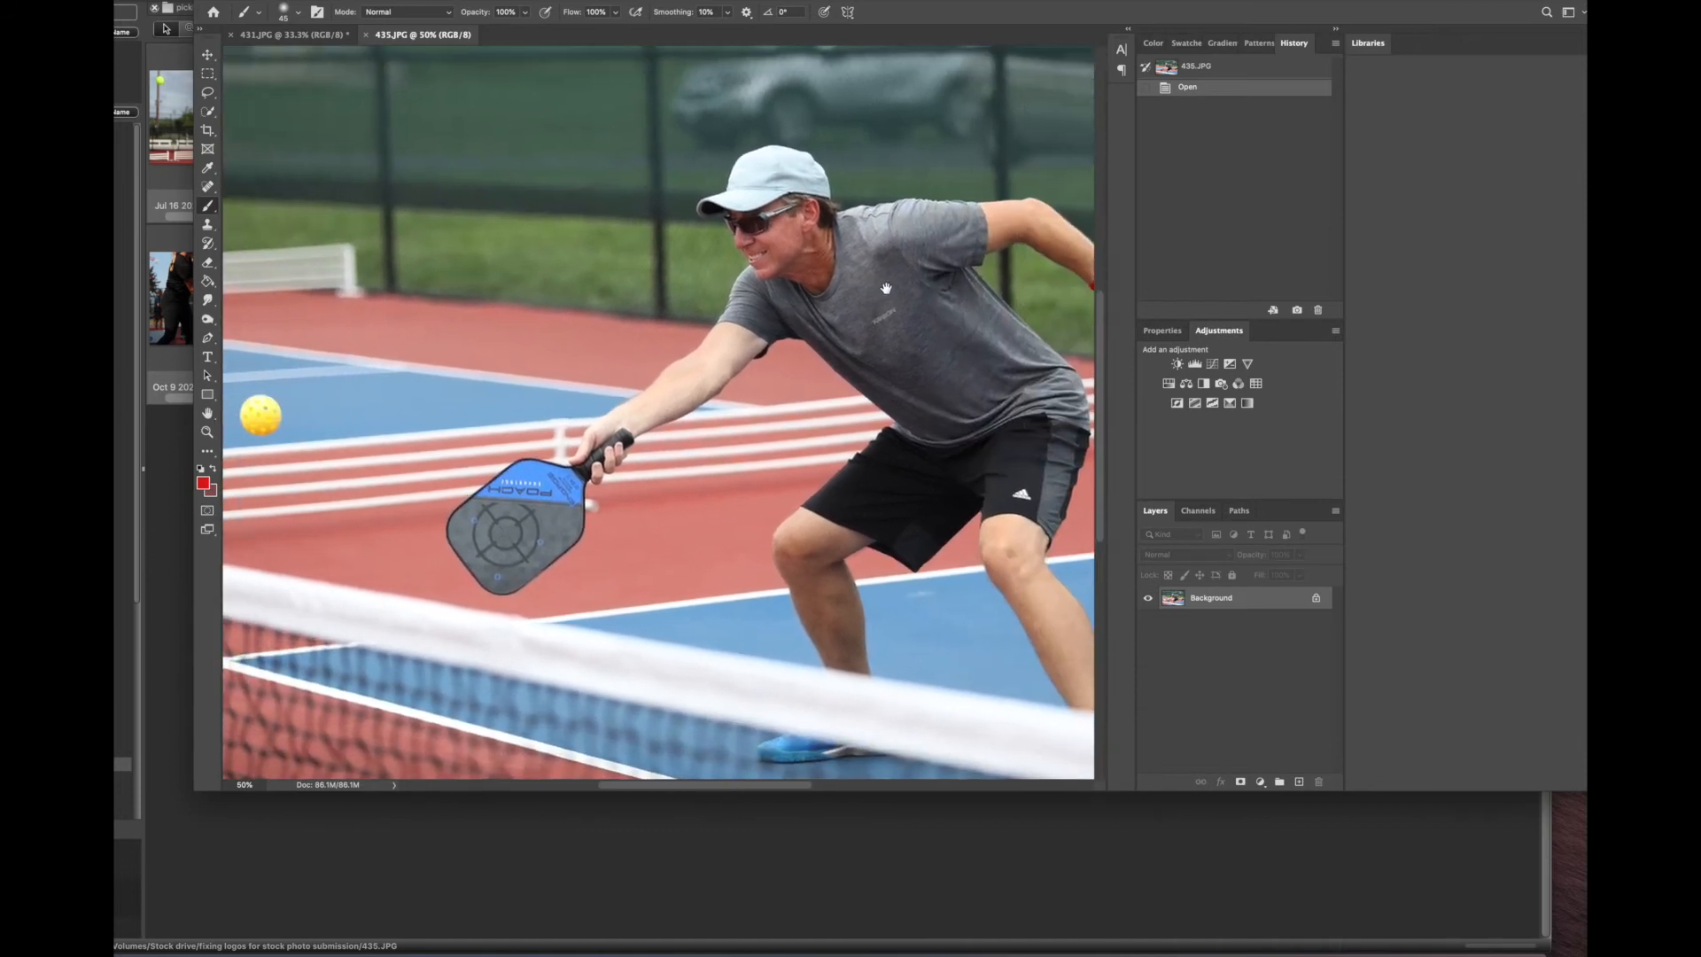
{"action": "scroll", "coordinate": [873, 297], "scroll_direction": "down", "scroll_amount": 1}
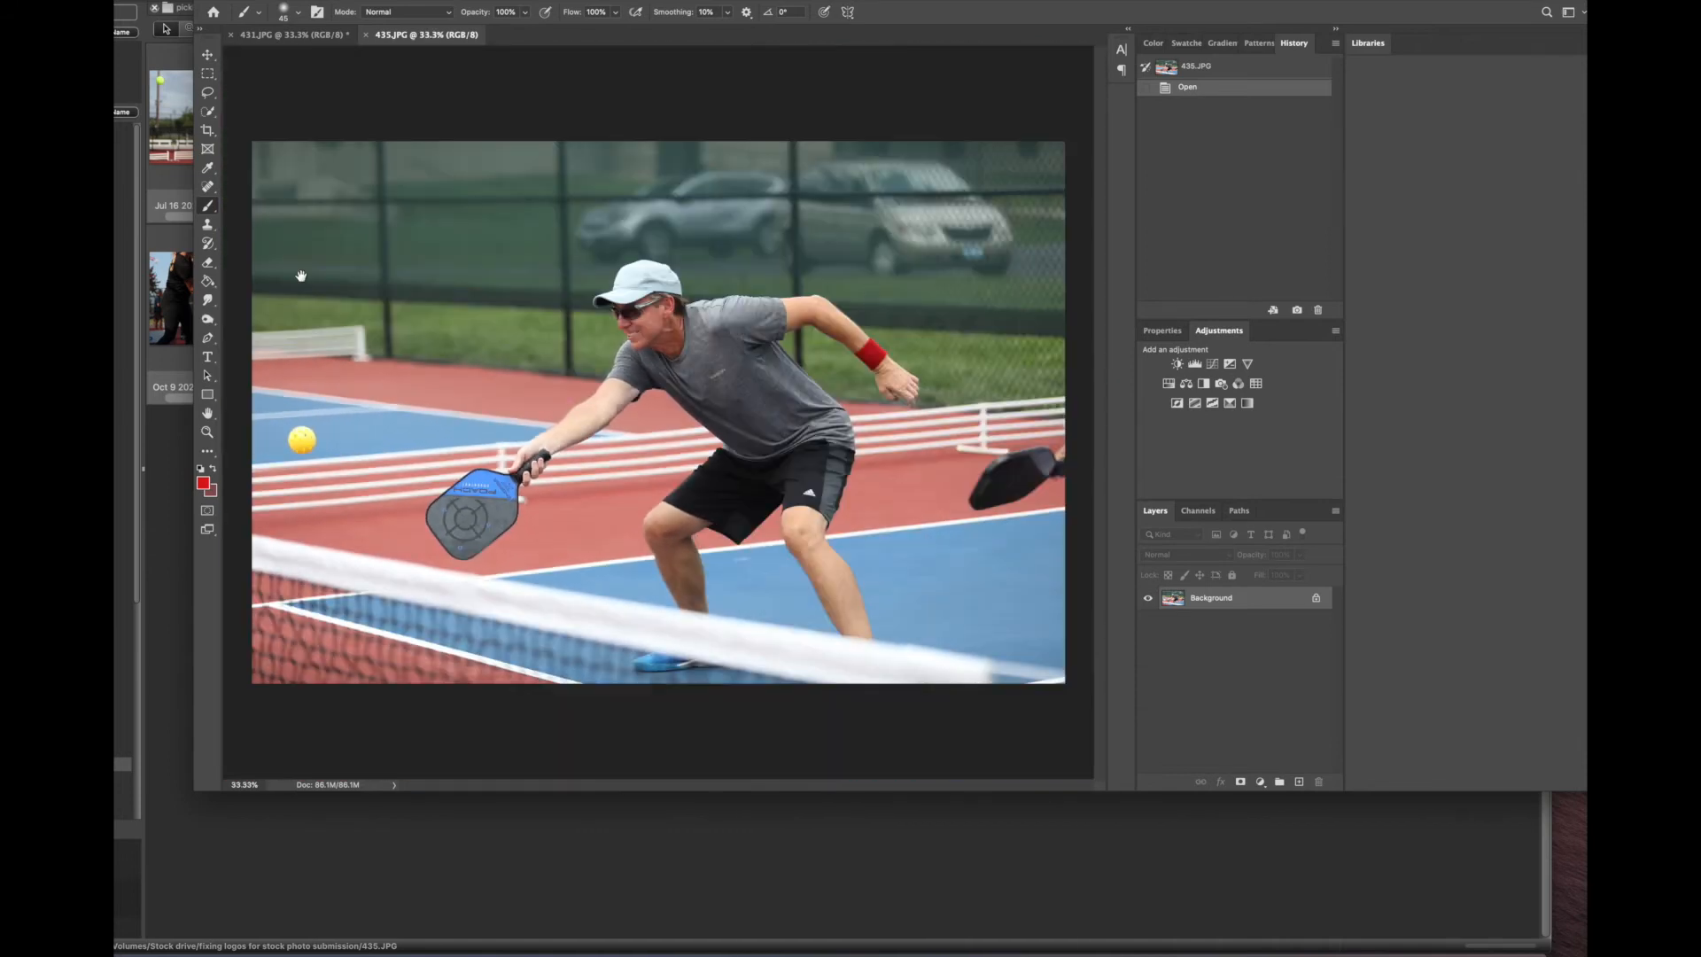
{"action": "left_click", "coordinate": [207, 186]}
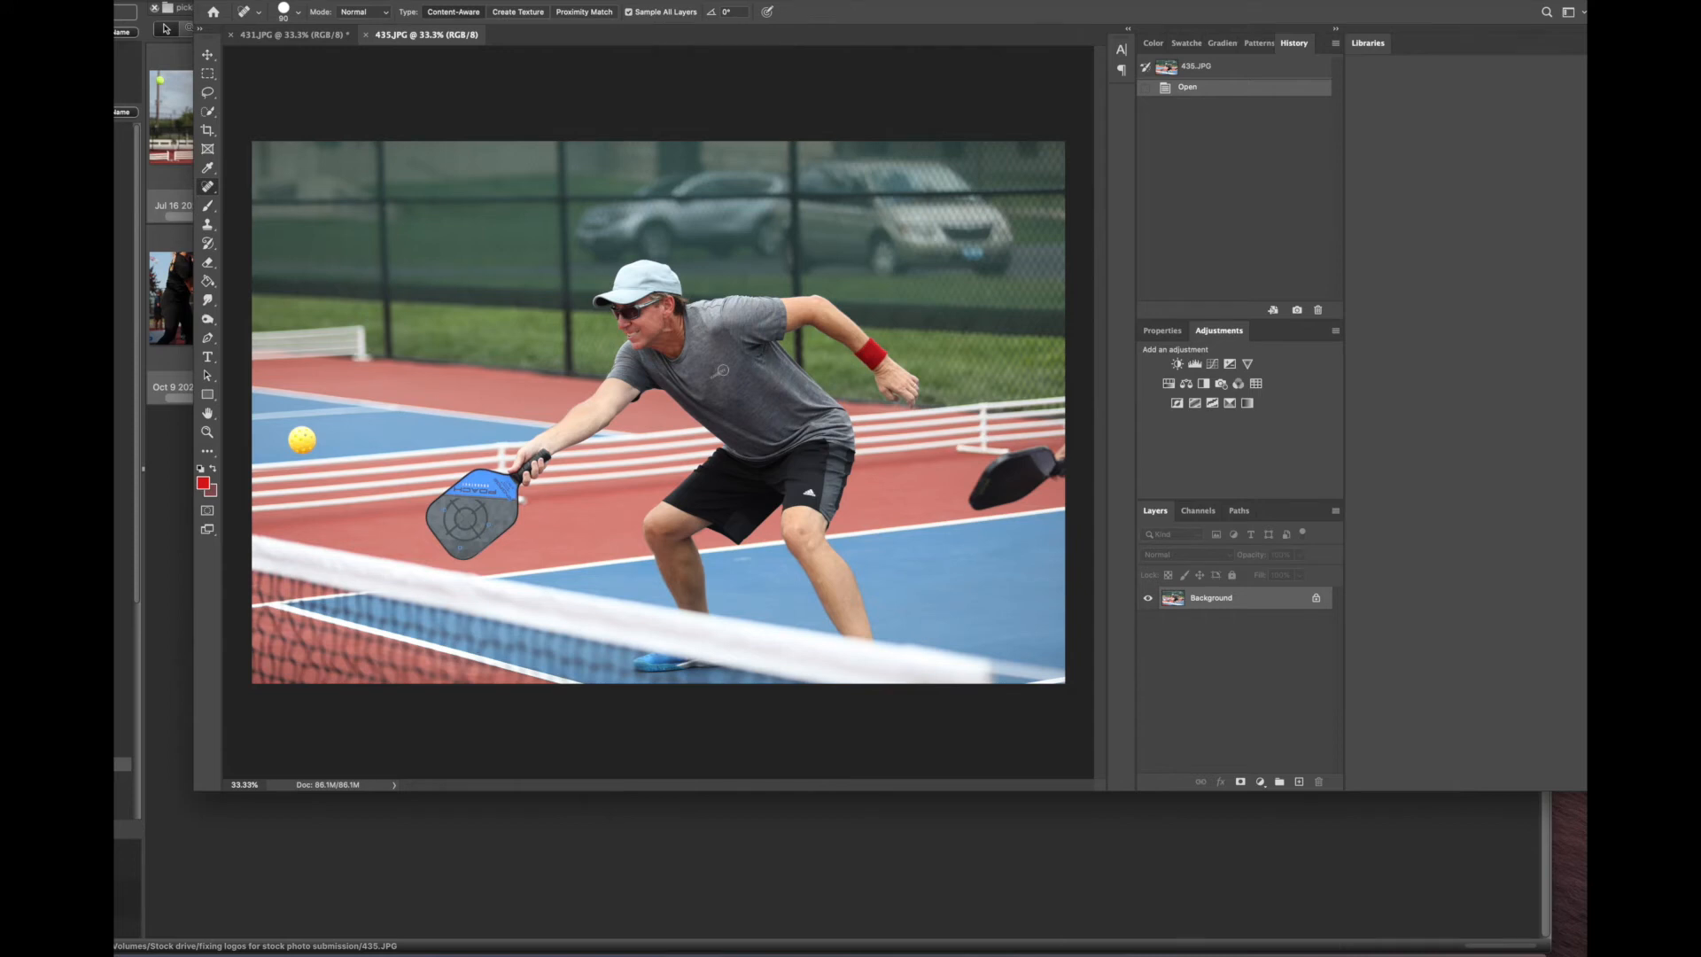
{"action": "left_click_drag", "start_coordinate": [721, 370], "coordinate": [701, 376]}
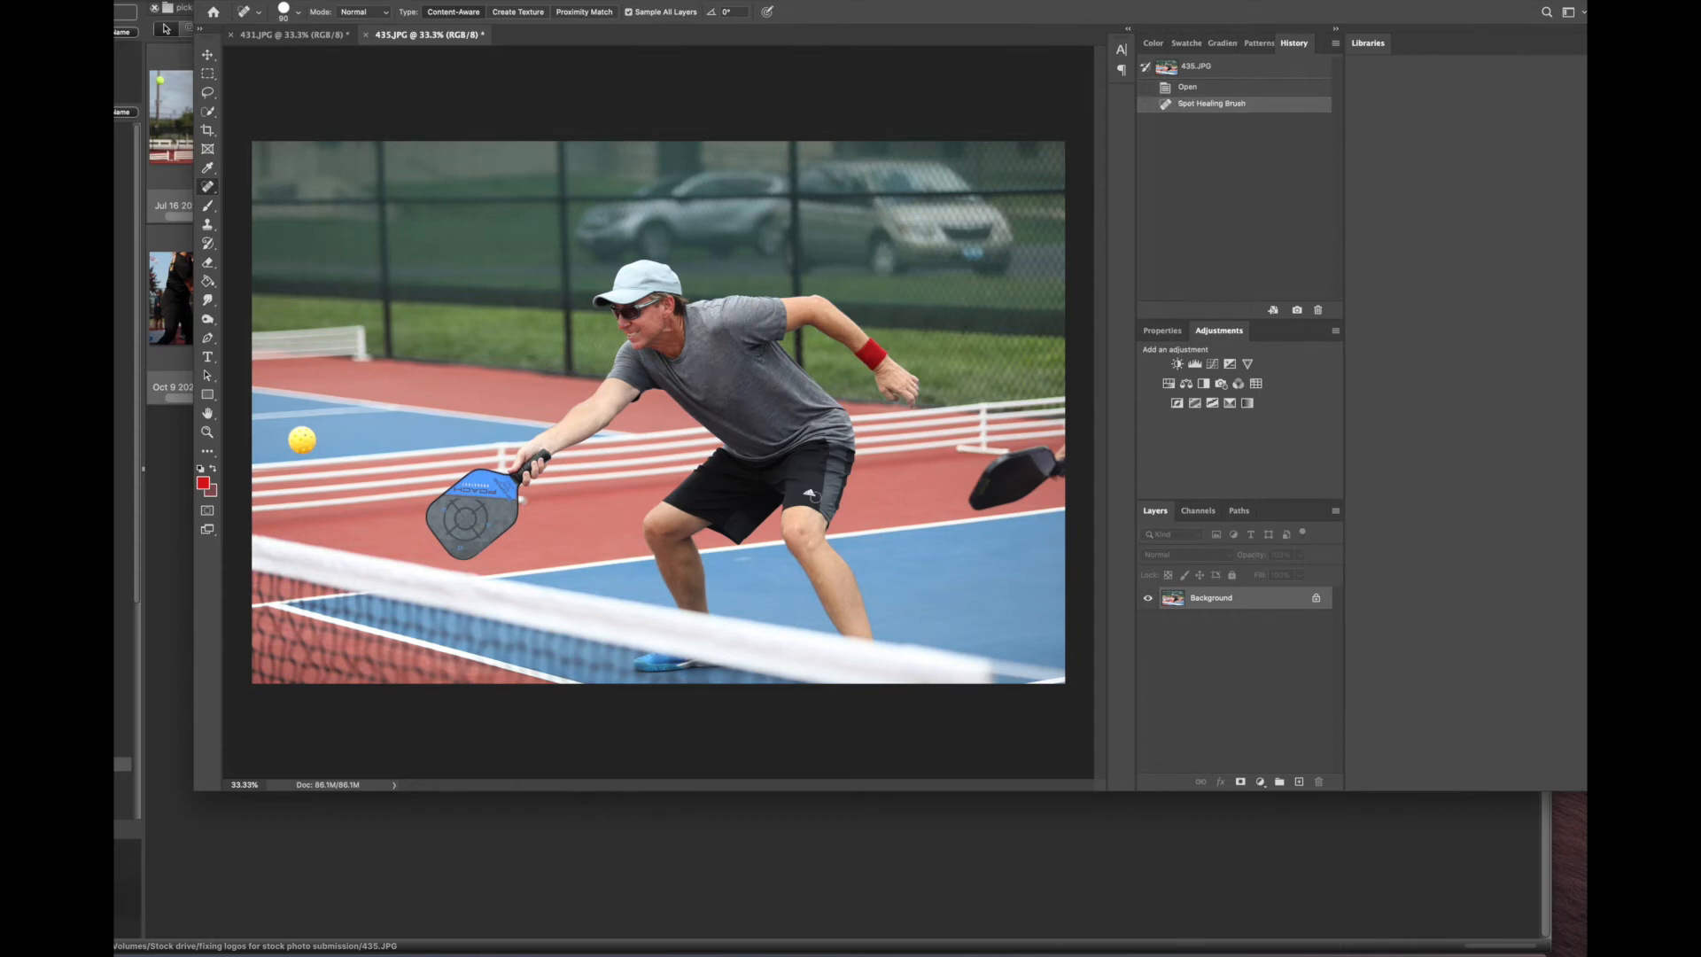
{"action": "left_click_drag", "start_coordinate": [816, 496], "coordinate": [799, 490]}
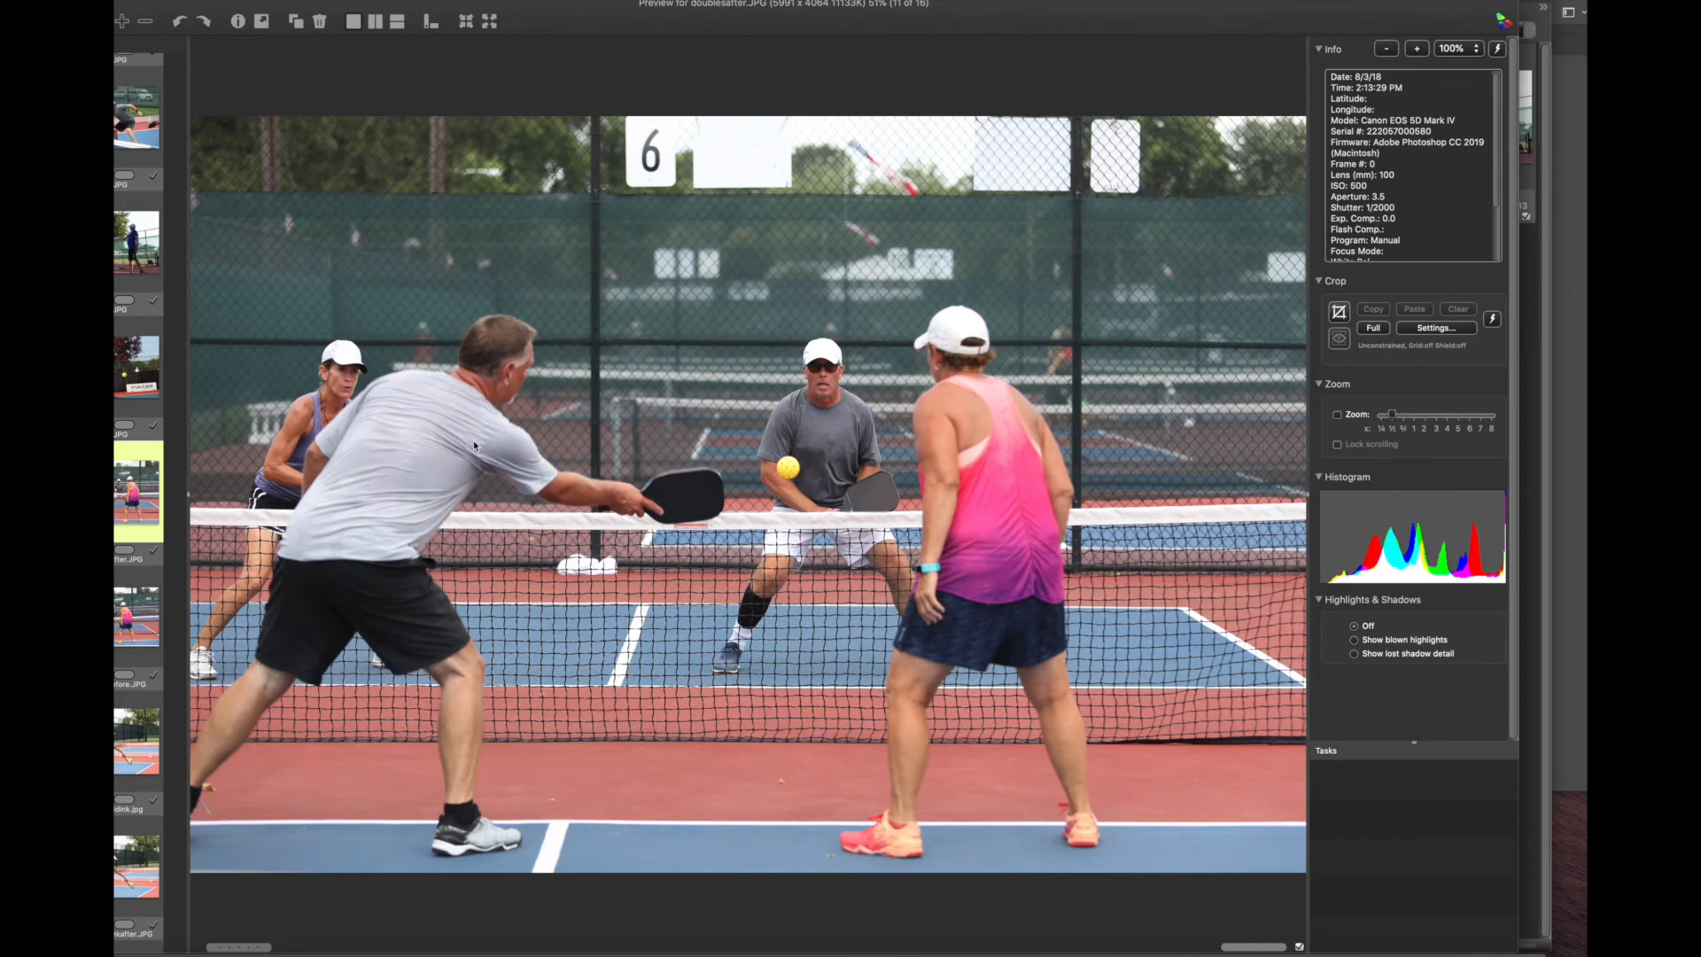
Step: Compare doublesafter.JPG with doublesbefore.JPG, checking the fence banners and the players' clothing
{"action": "key", "text": "Right"}
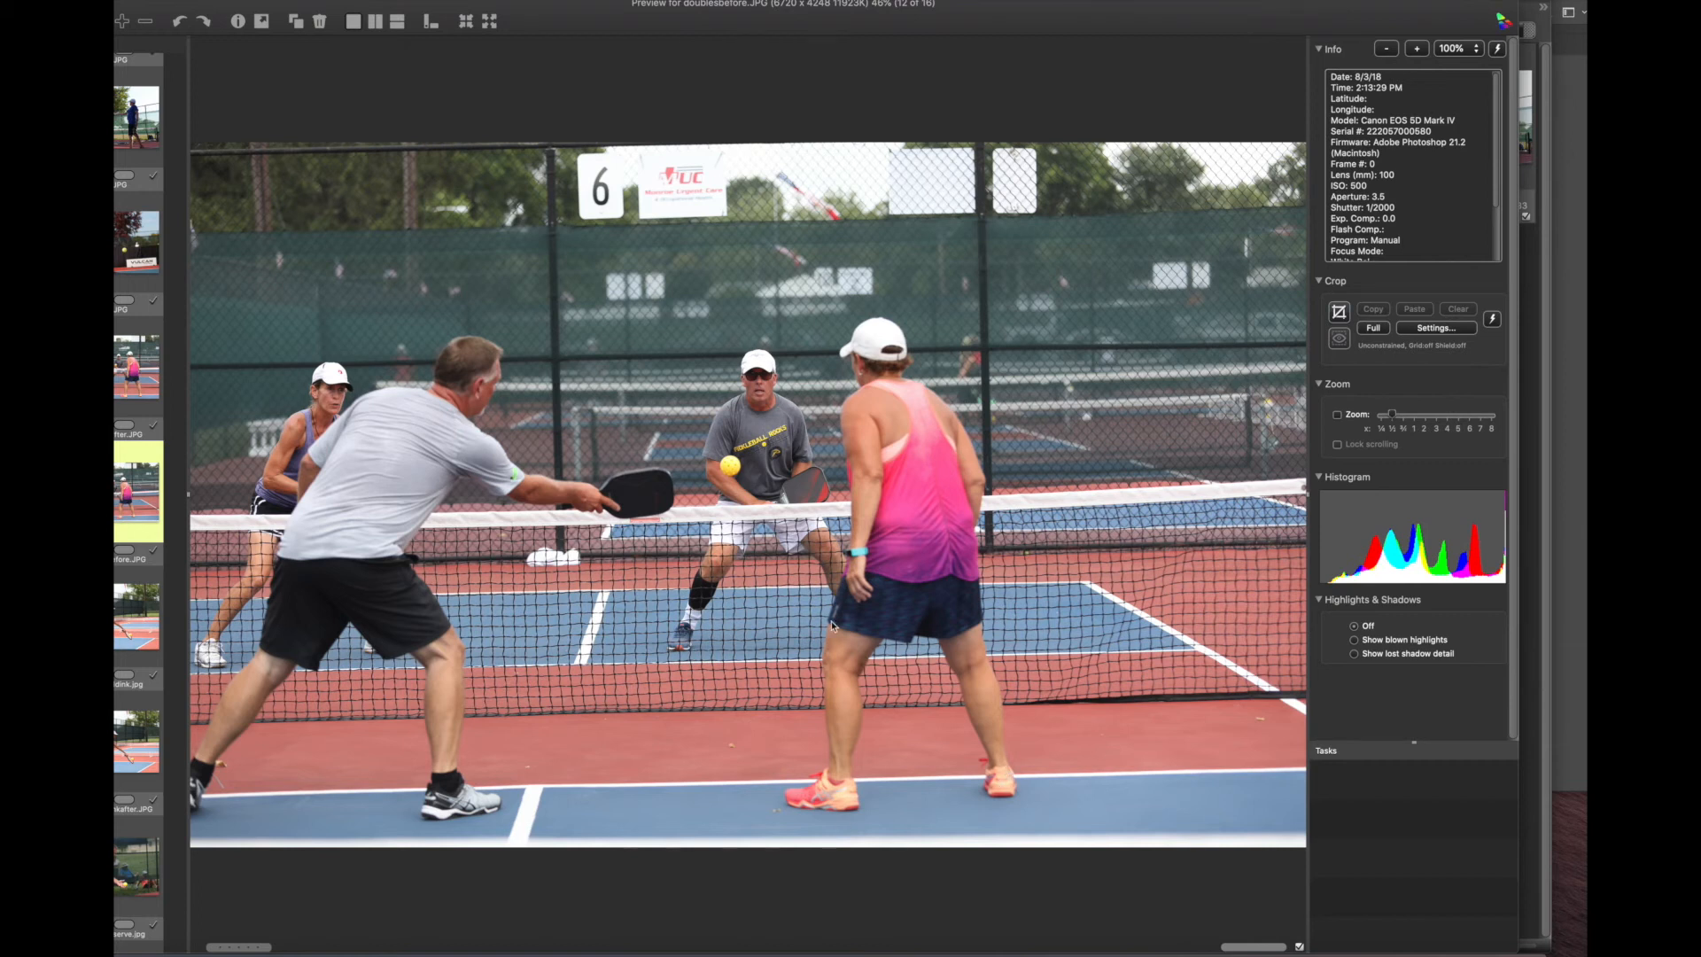
{"action": "key", "text": "Left"}
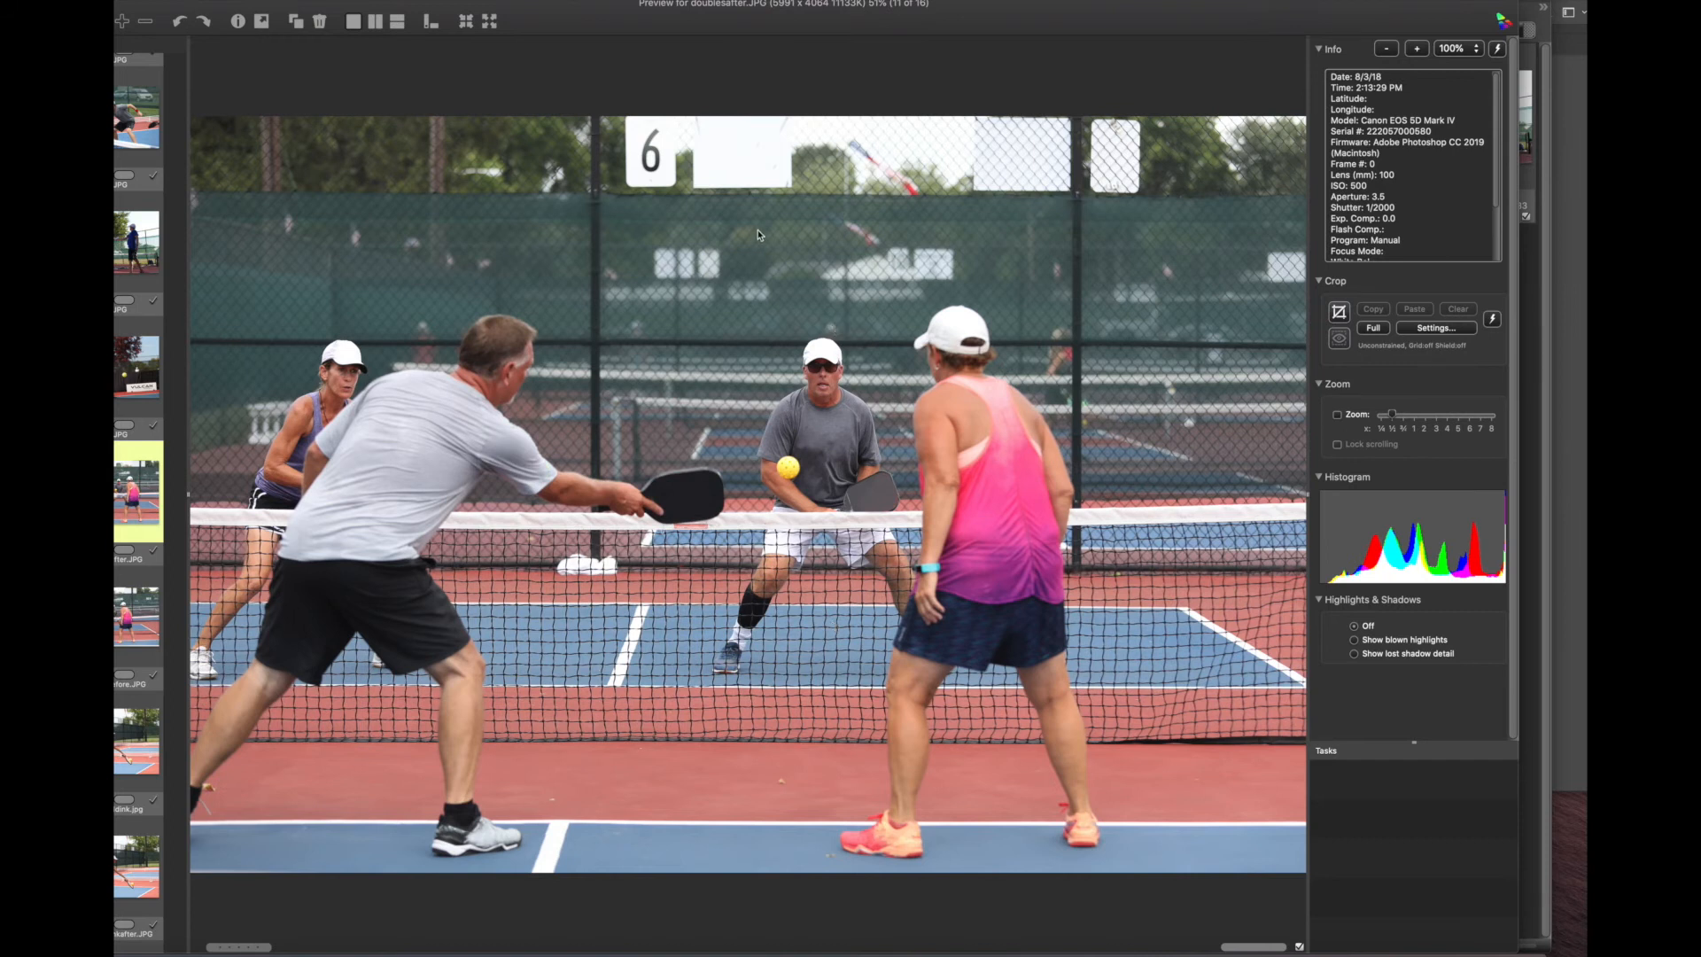
{"action": "key", "text": "Right"}
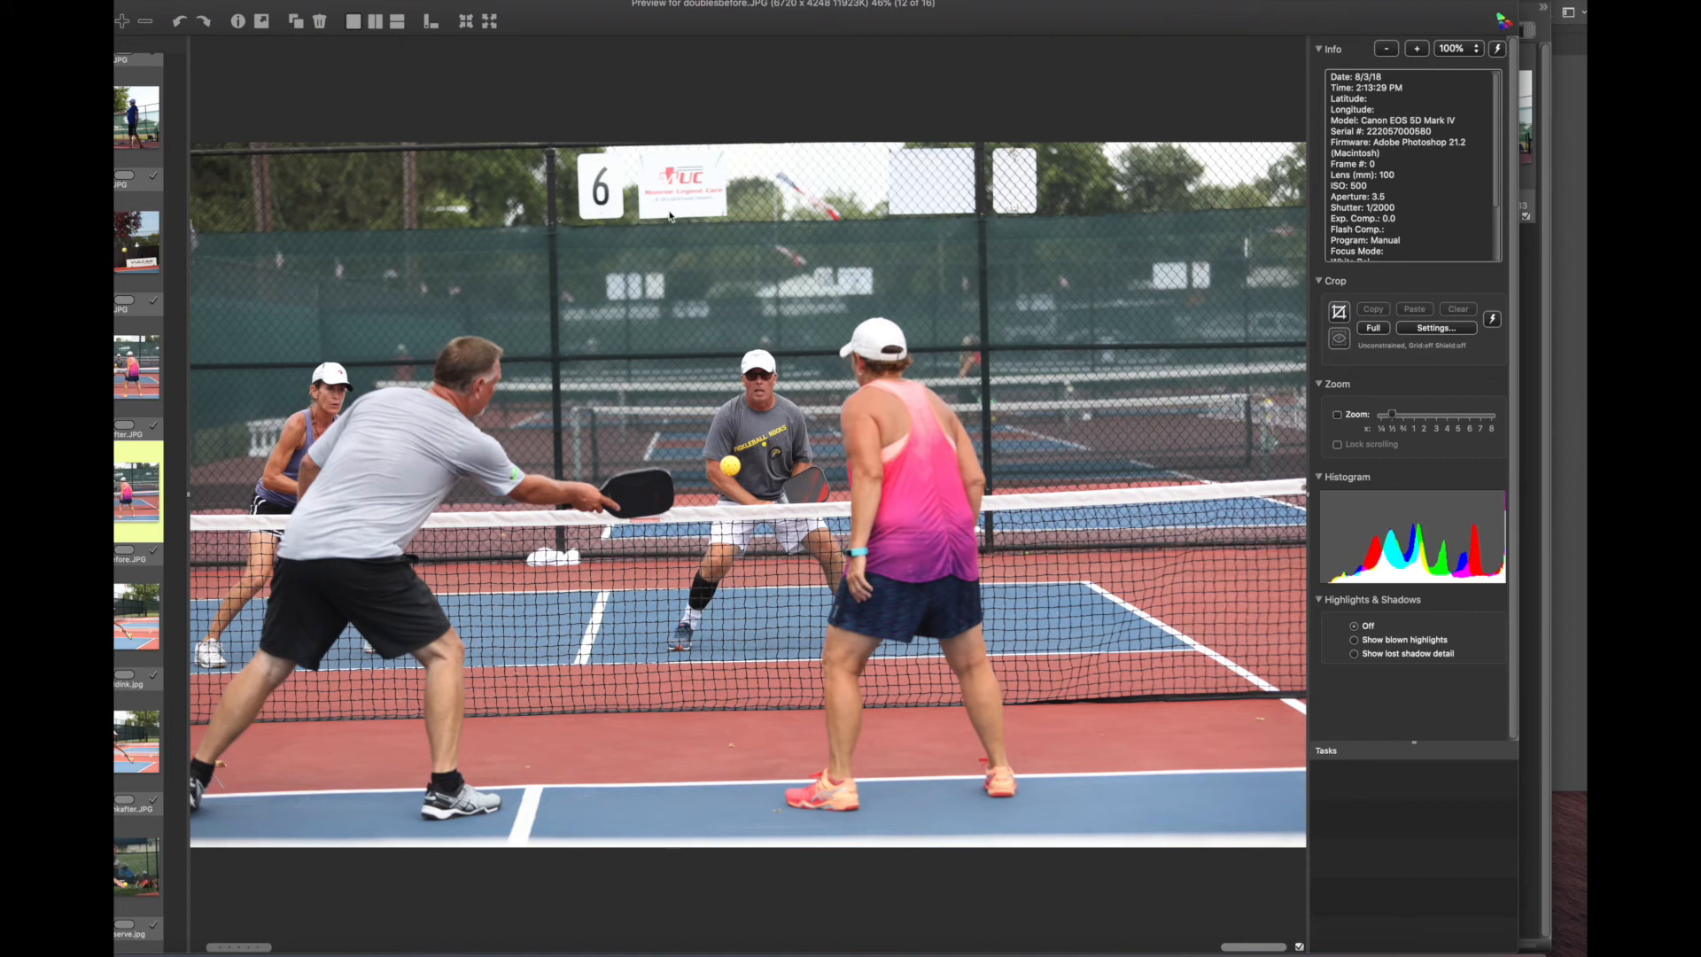
{"action": "key", "text": "Left"}
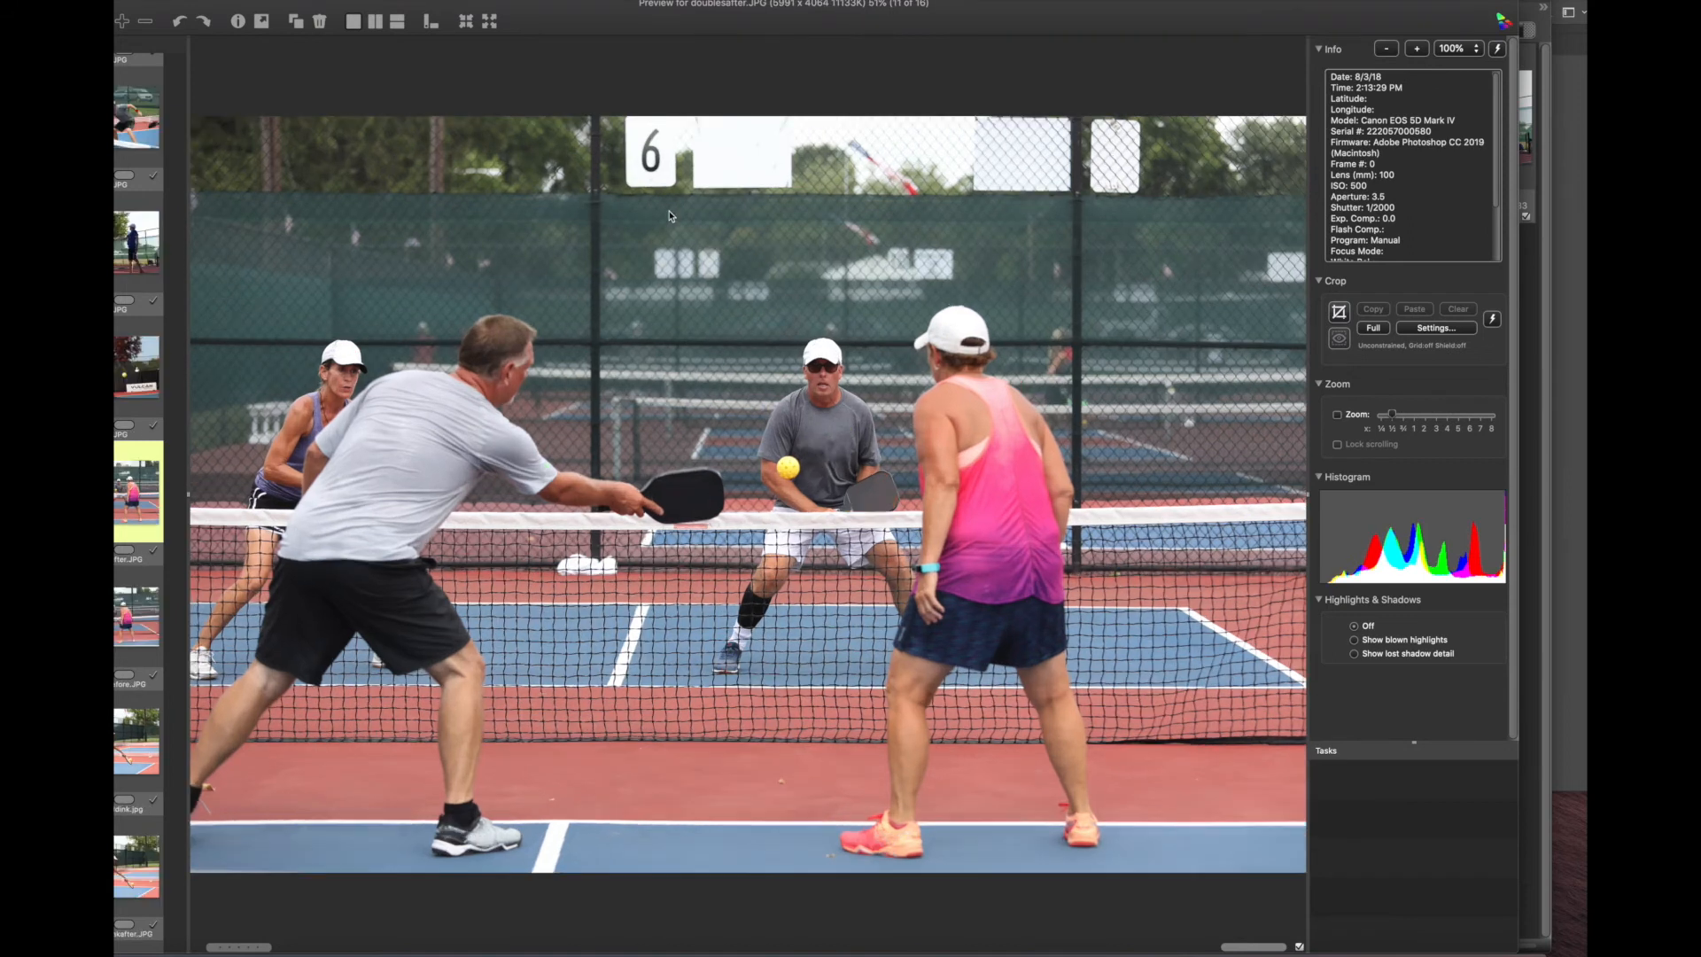
Step: Preview pickleballdinkafter.JPG at 100% zoom and examine the shirt, cap, paddle and shoe for logos
{"action": "key", "text": "Right"}
{"action": "key", "text": "Right"}
{"action": "key", "text": "Right"}
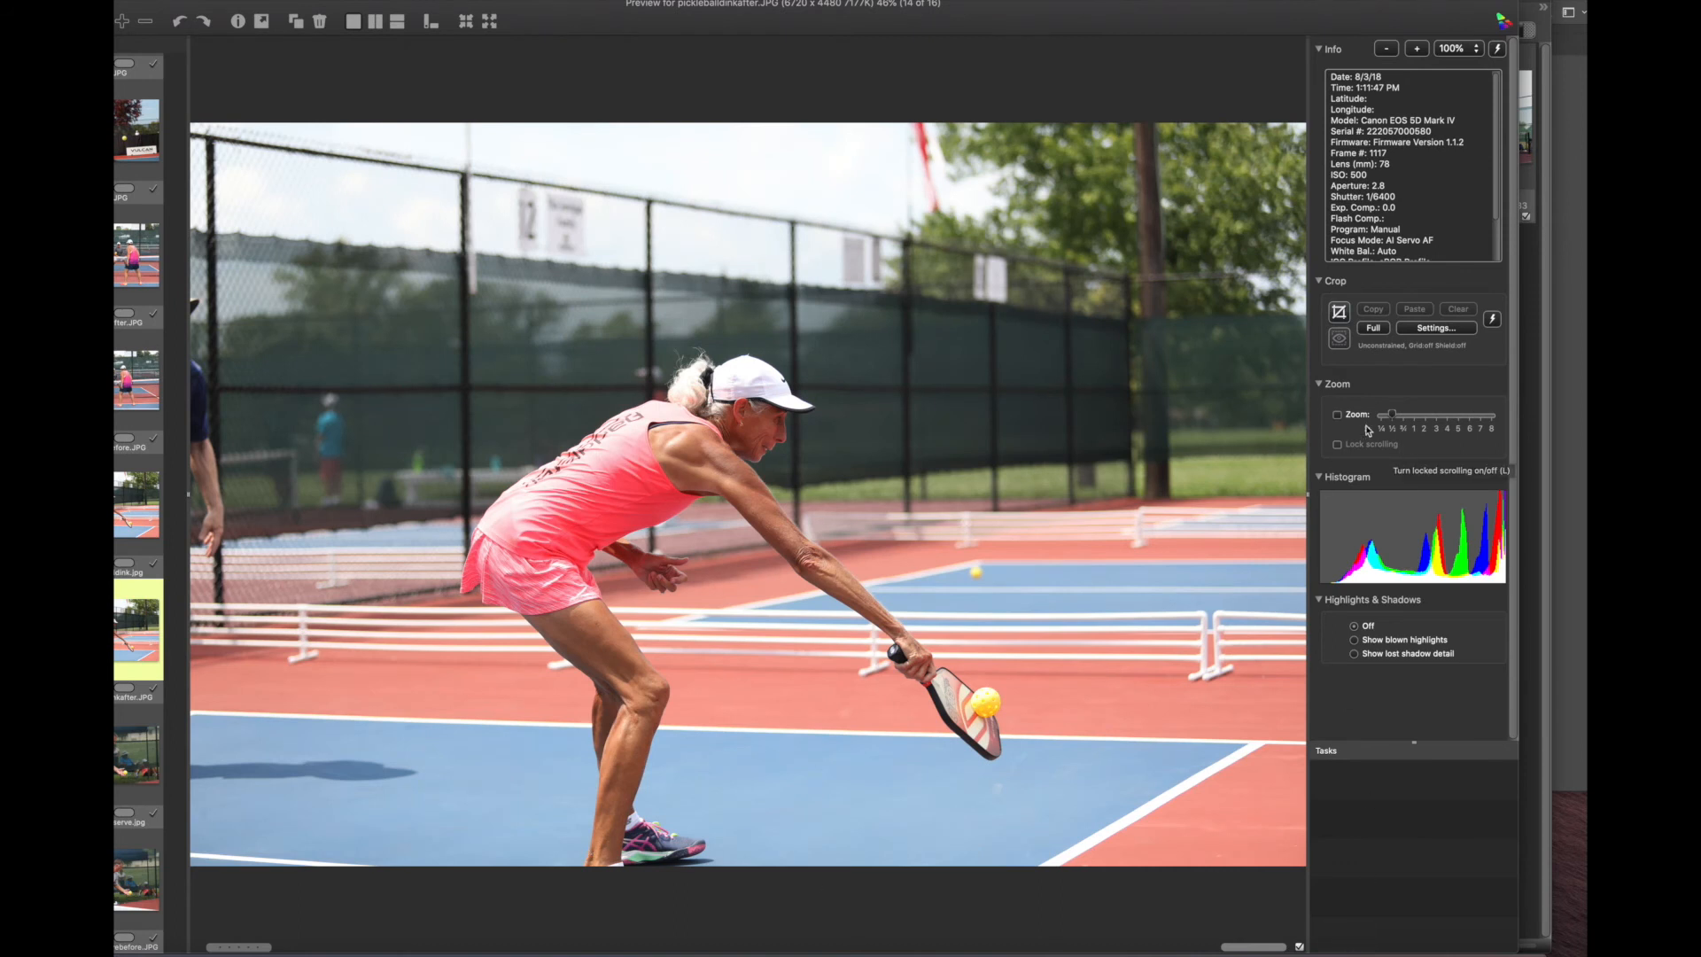
{"action": "left_click", "coordinate": [1391, 415]}
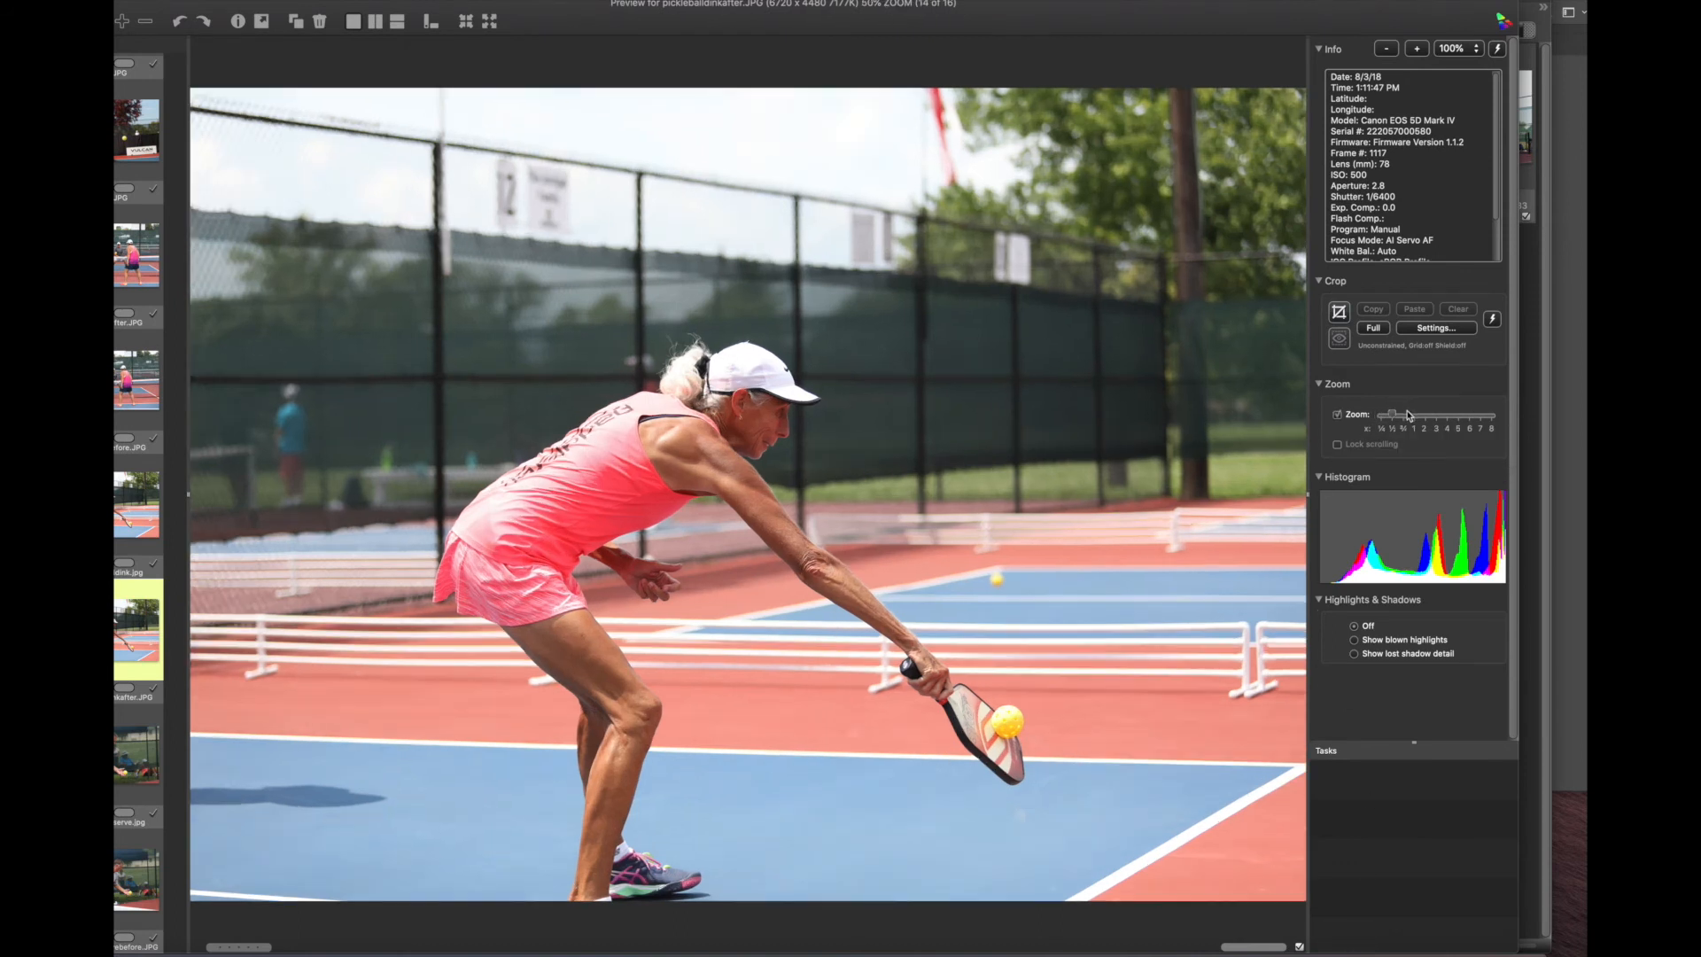
{"action": "left_click", "coordinate": [1409, 415]}
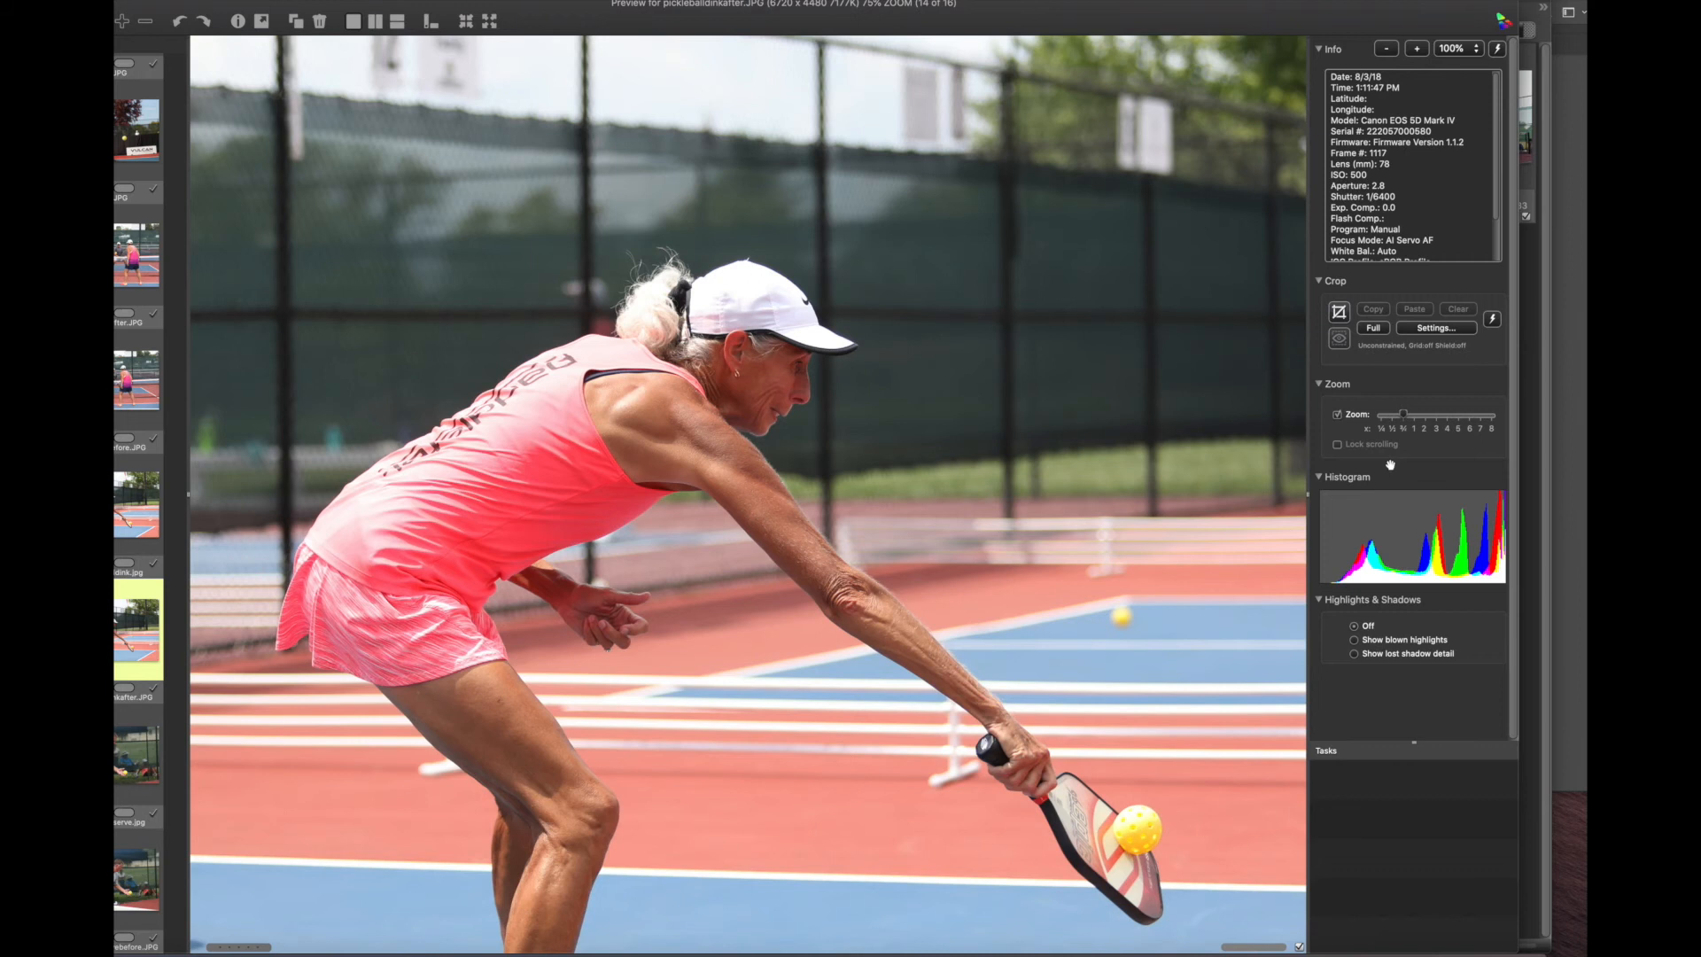
{"action": "left_click", "coordinate": [1414, 415]}
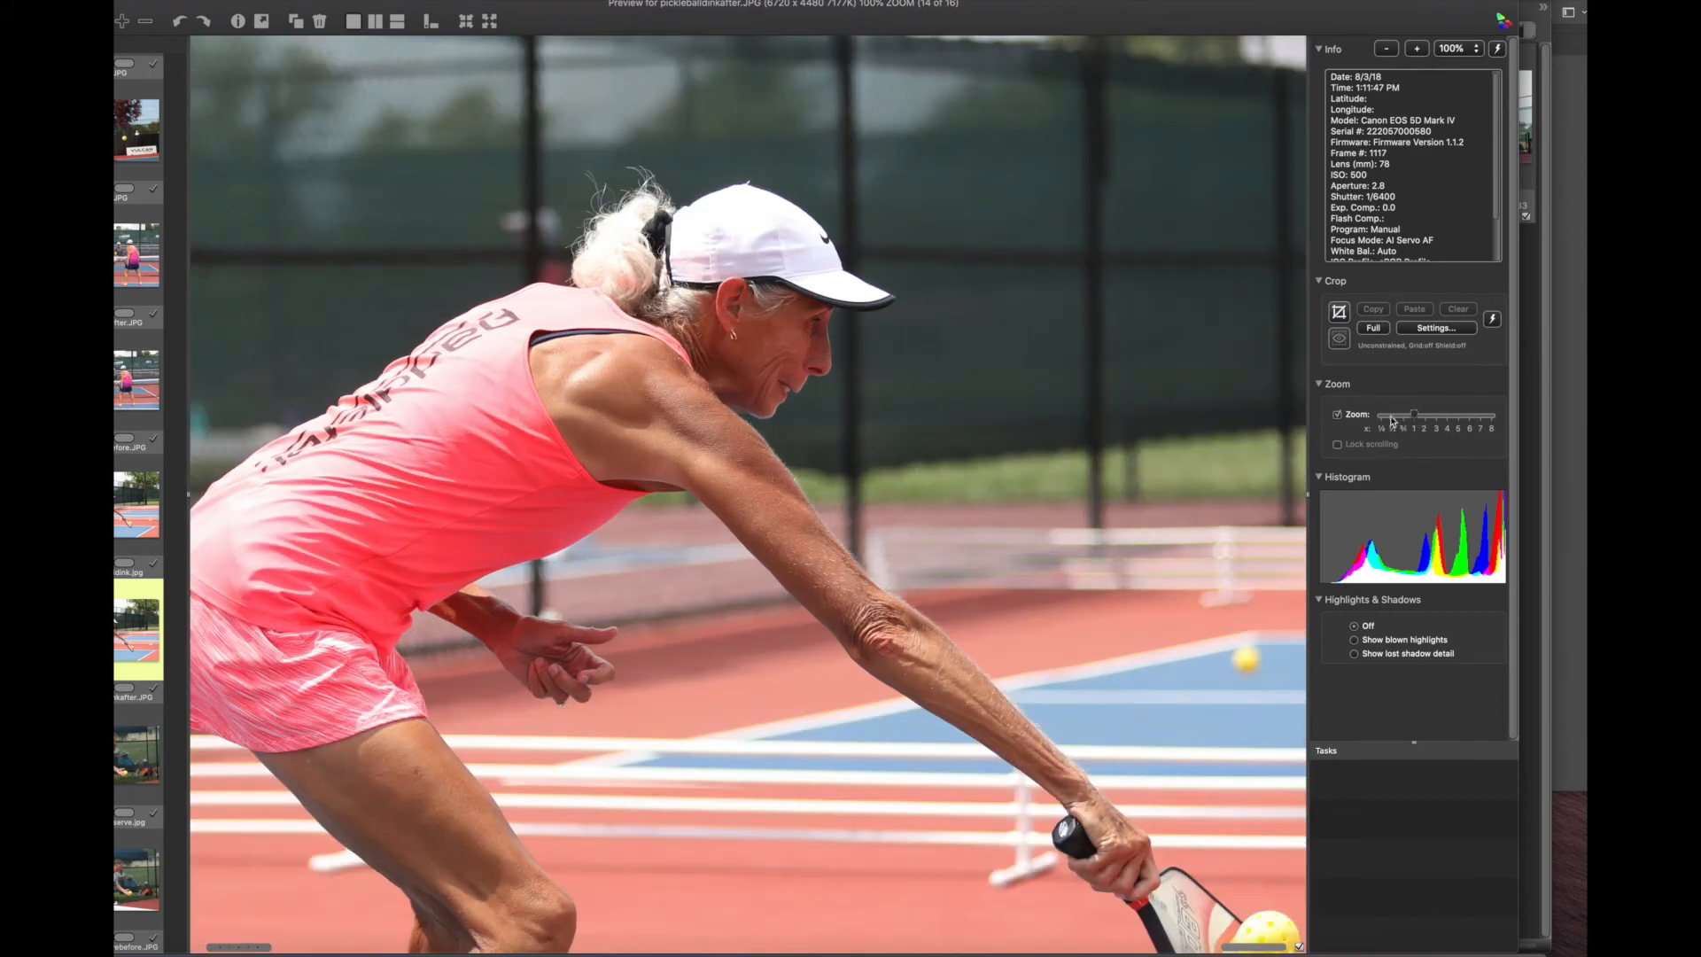
{"action": "left_click_drag", "start_coordinate": [885, 453], "coordinate": [849, 327]}
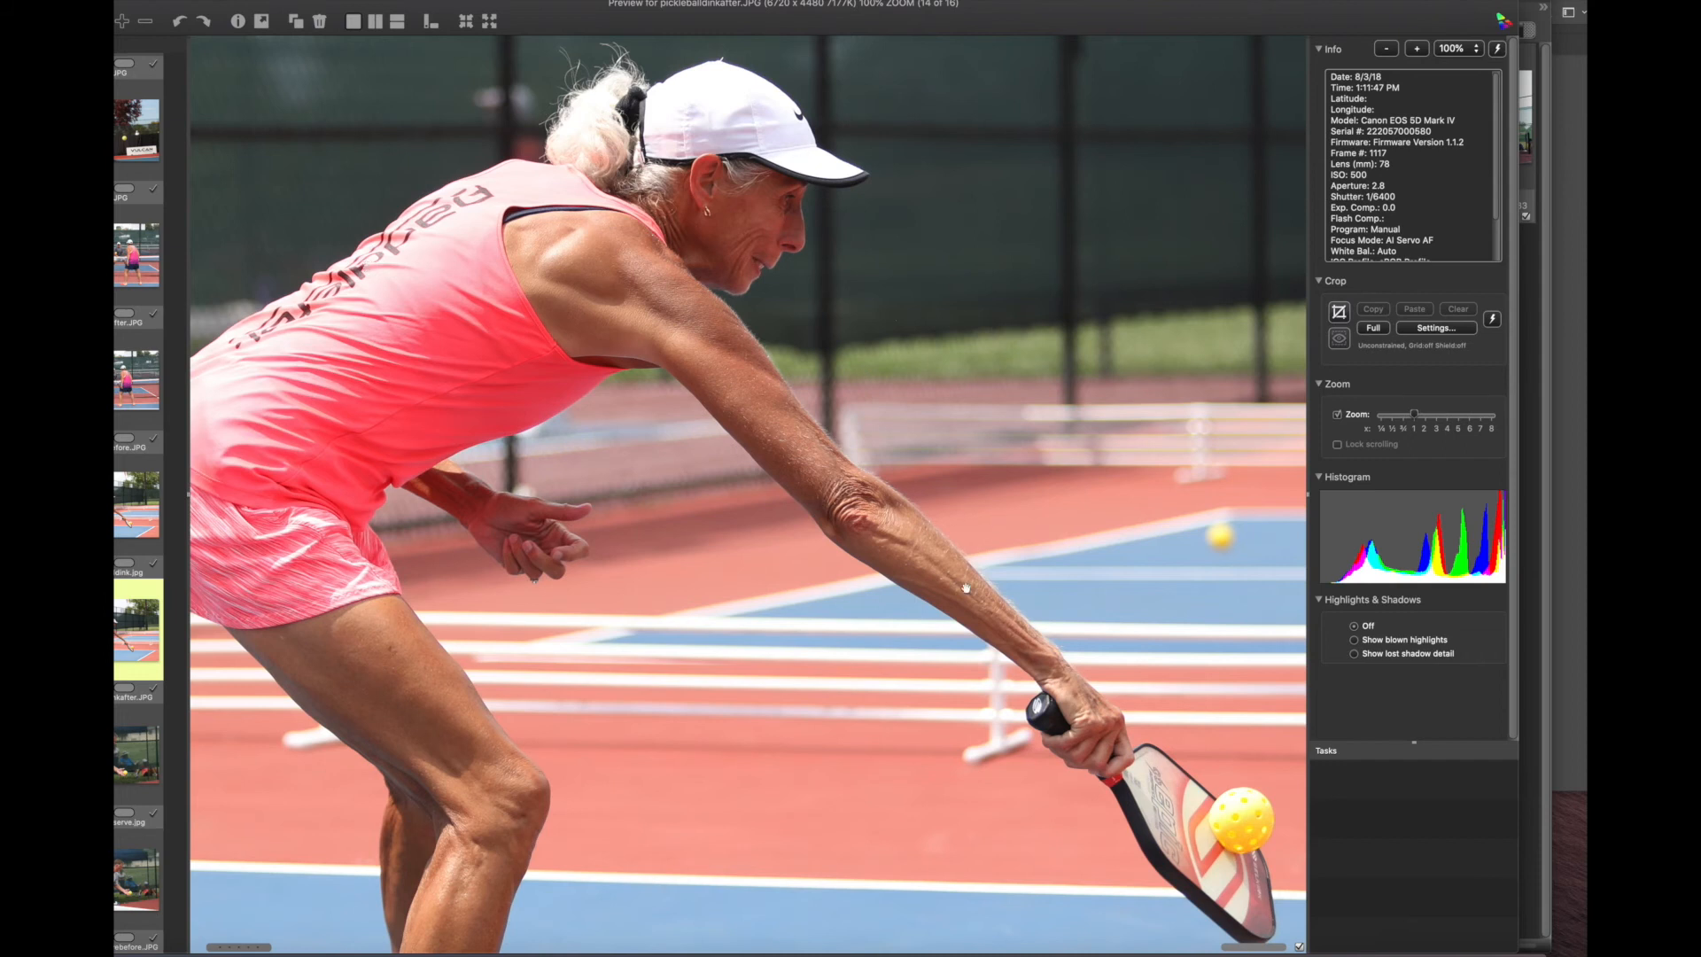
{"action": "scroll", "coordinate": [910, 658], "scroll_direction": "down", "scroll_amount": 5}
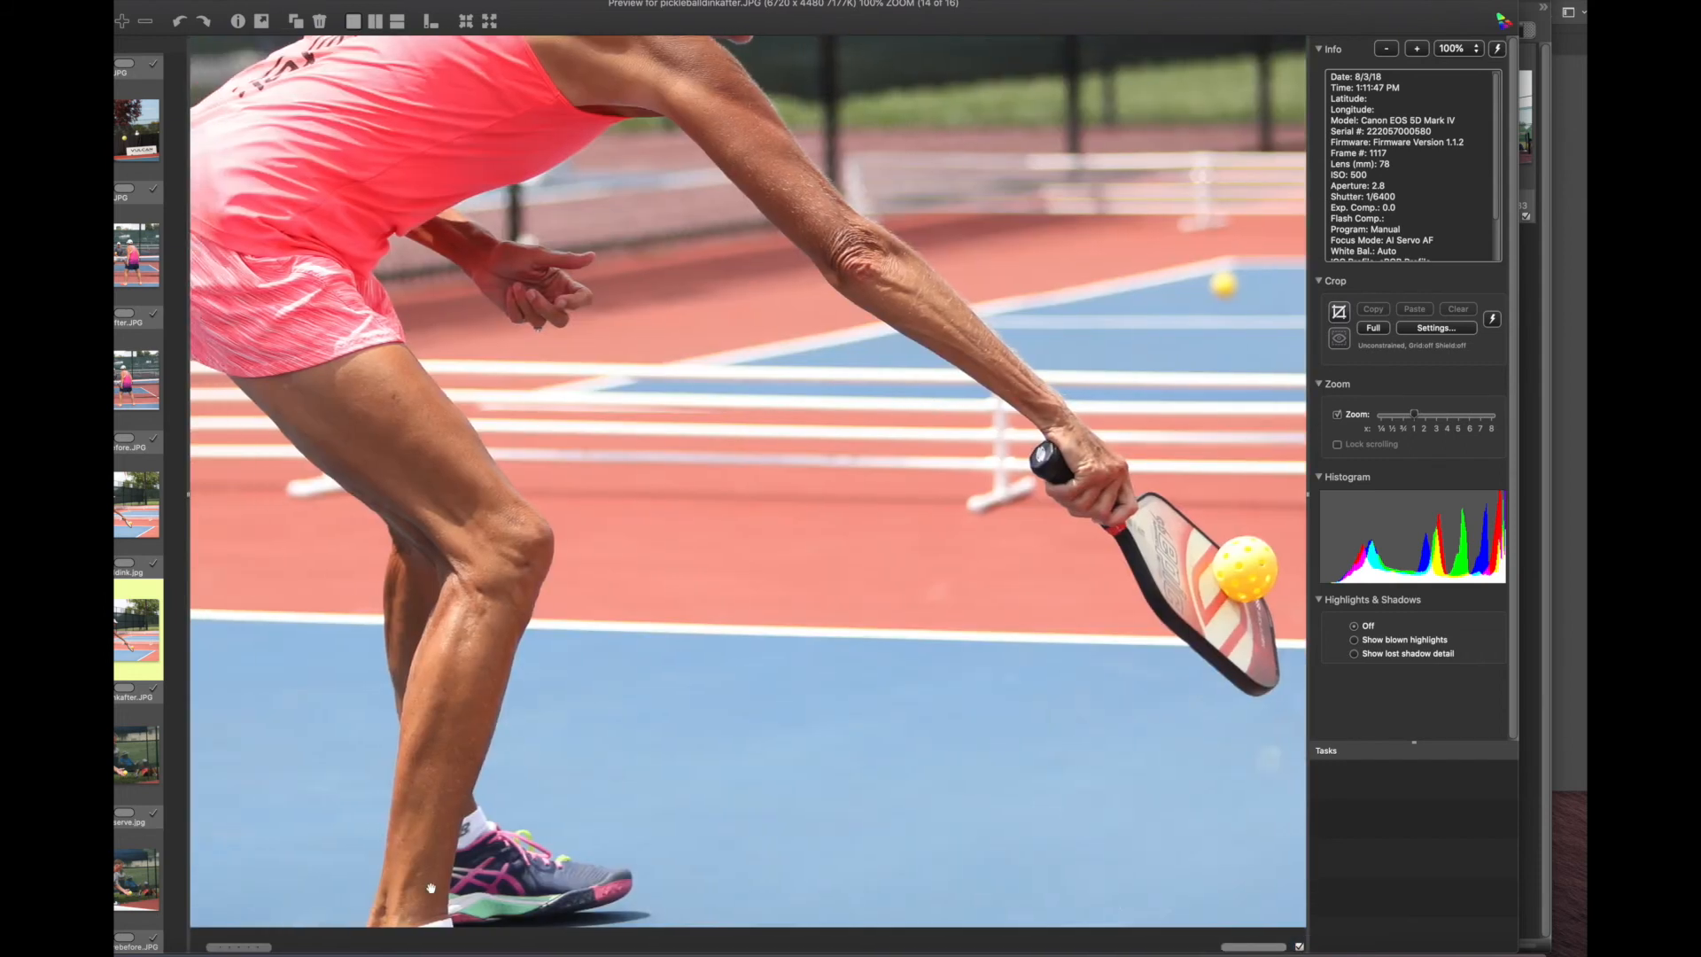
{"action": "scroll", "coordinate": [839, 619], "scroll_direction": "up", "scroll_amount": 4}
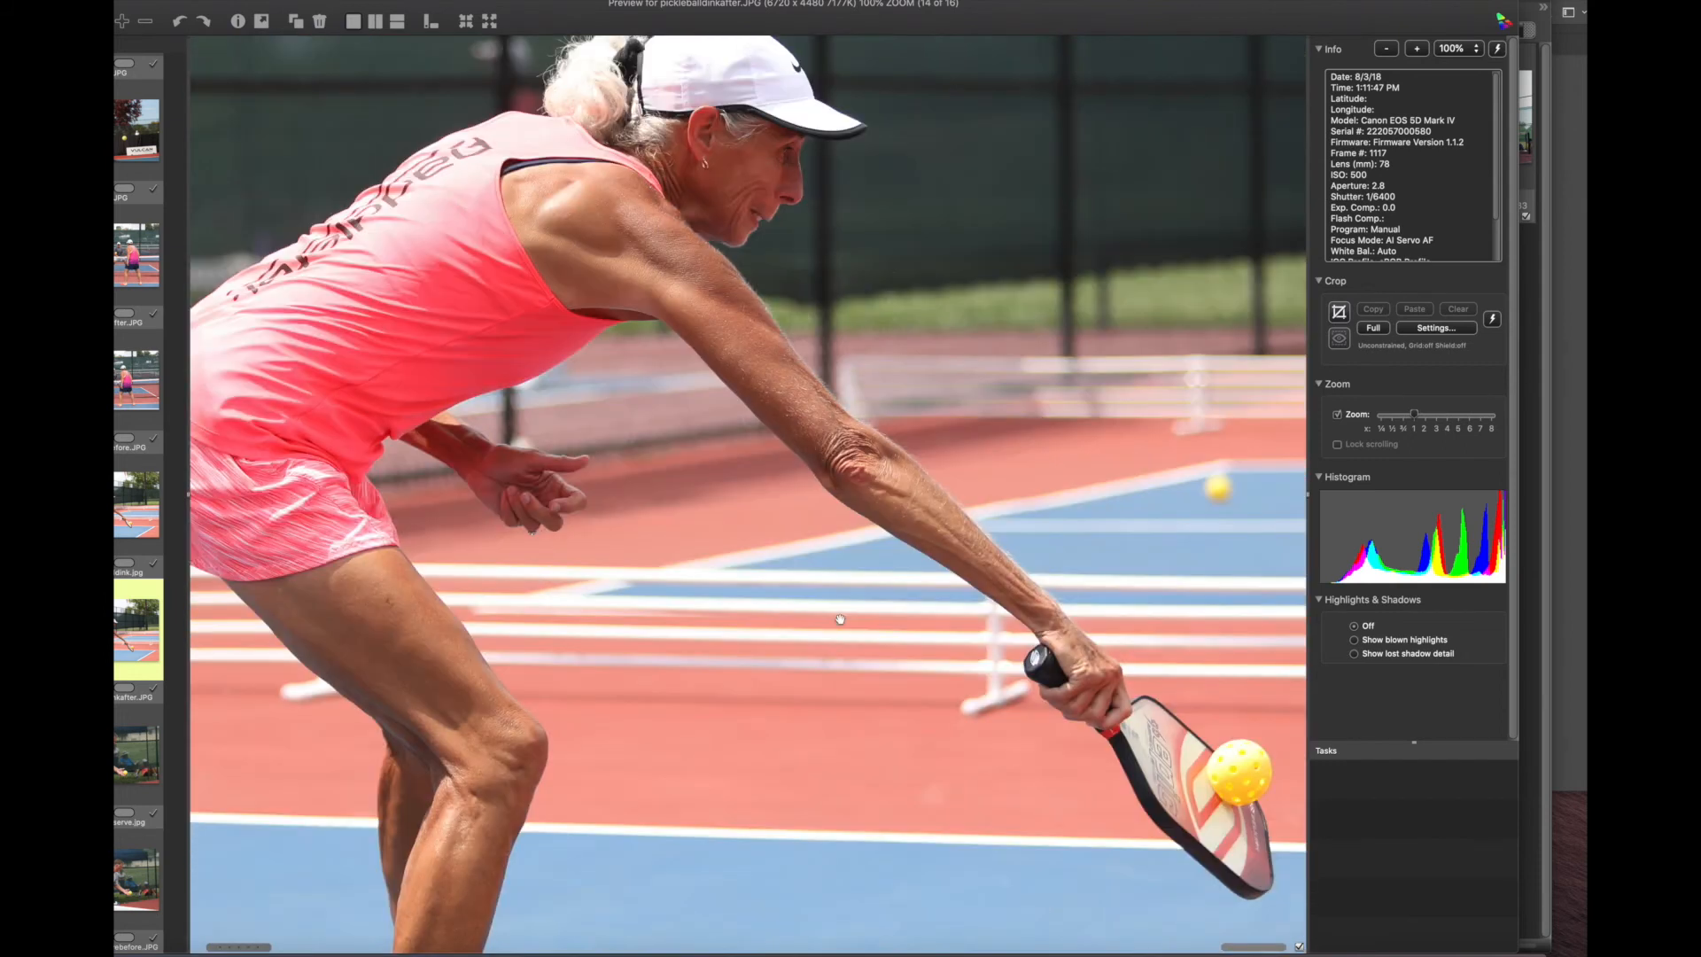
Step: Compare pickleballdink.jpg with pickleballdinkafter.JPG, first at 100% zoom and again with the whole frame fitted
{"action": "key", "text": "Left"}
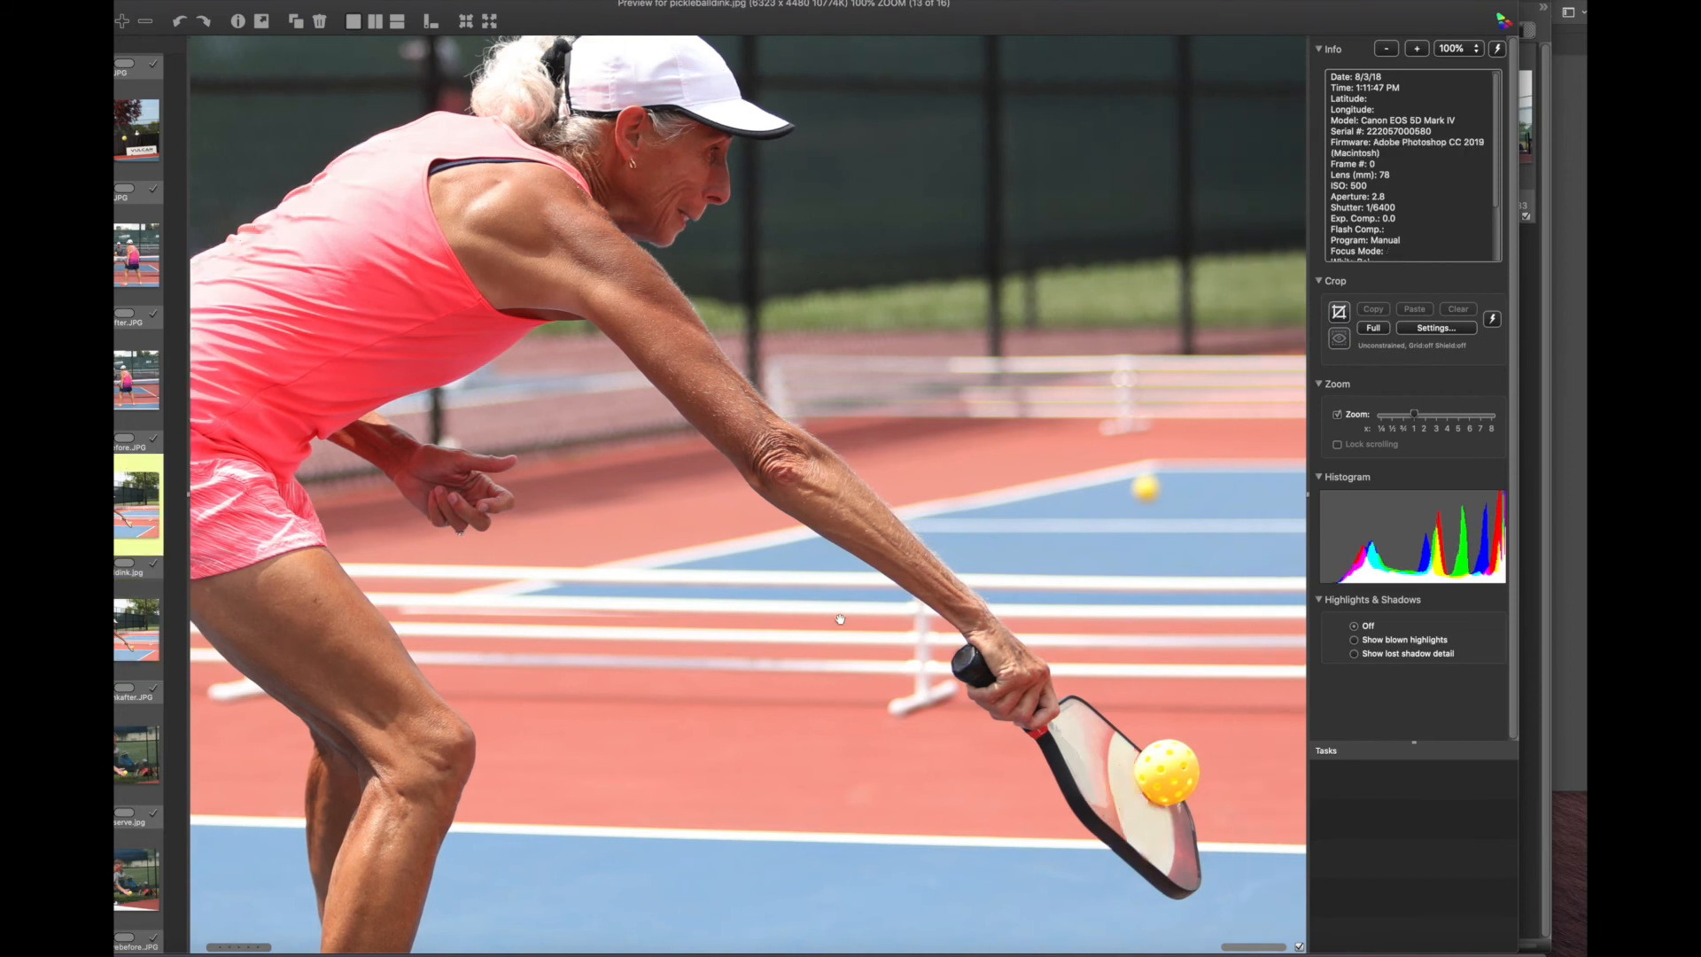
{"action": "left_click", "coordinate": [1338, 415]}
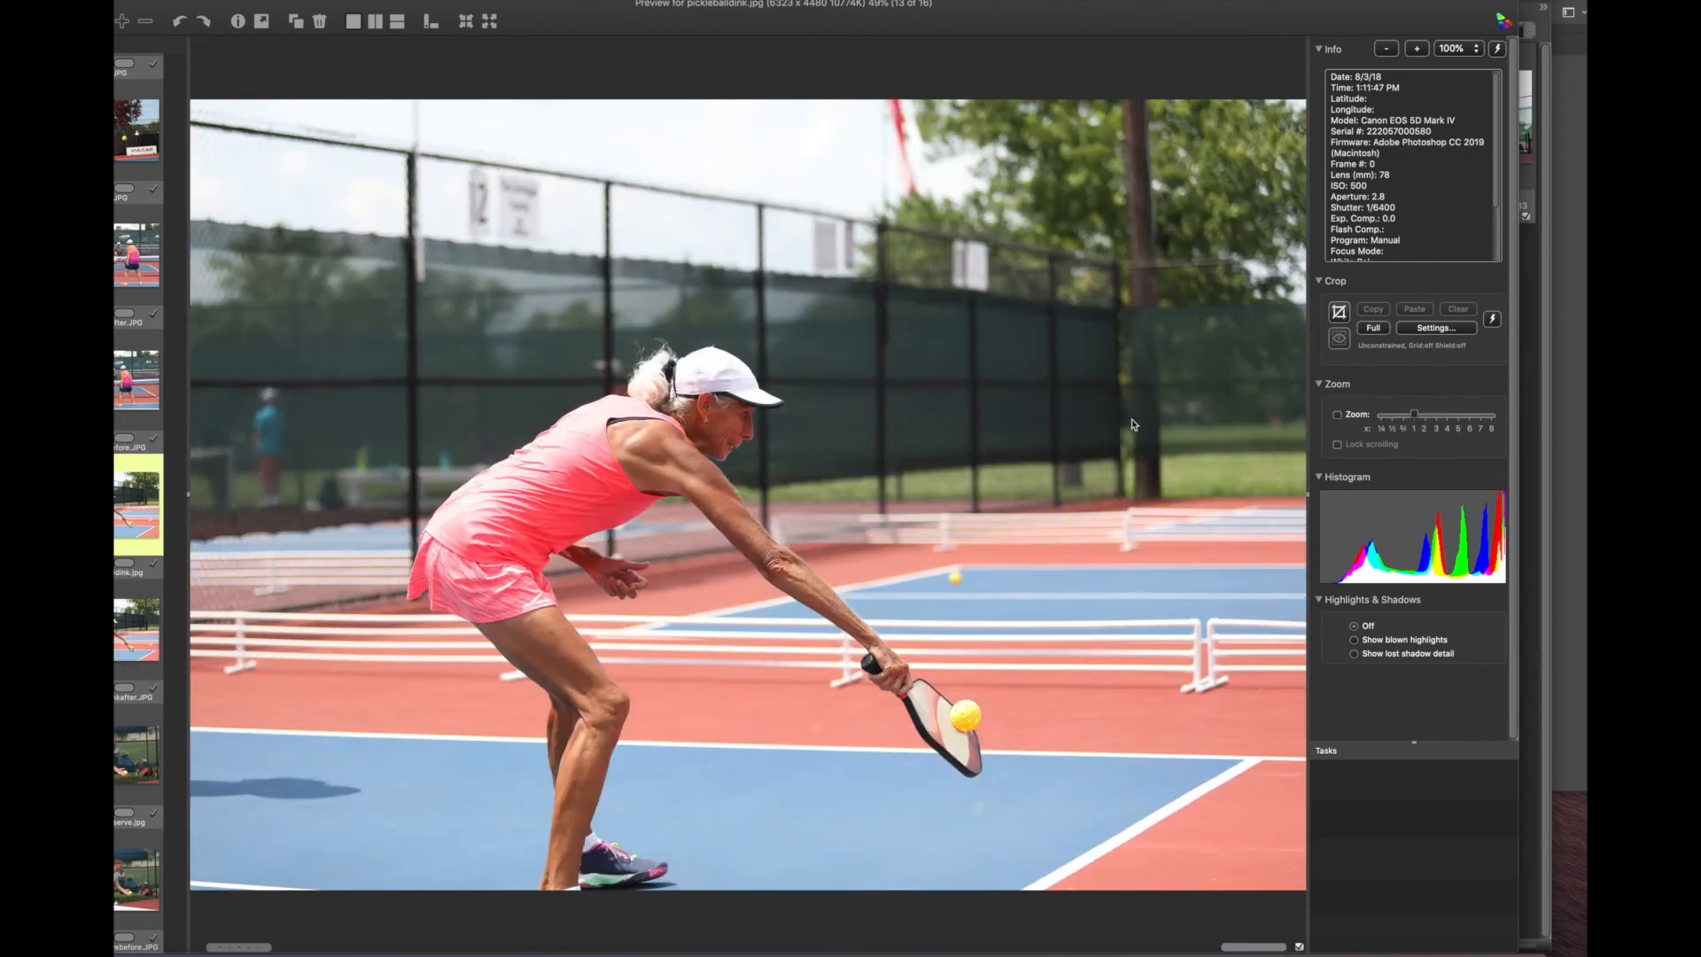
{"action": "key", "text": "Right"}
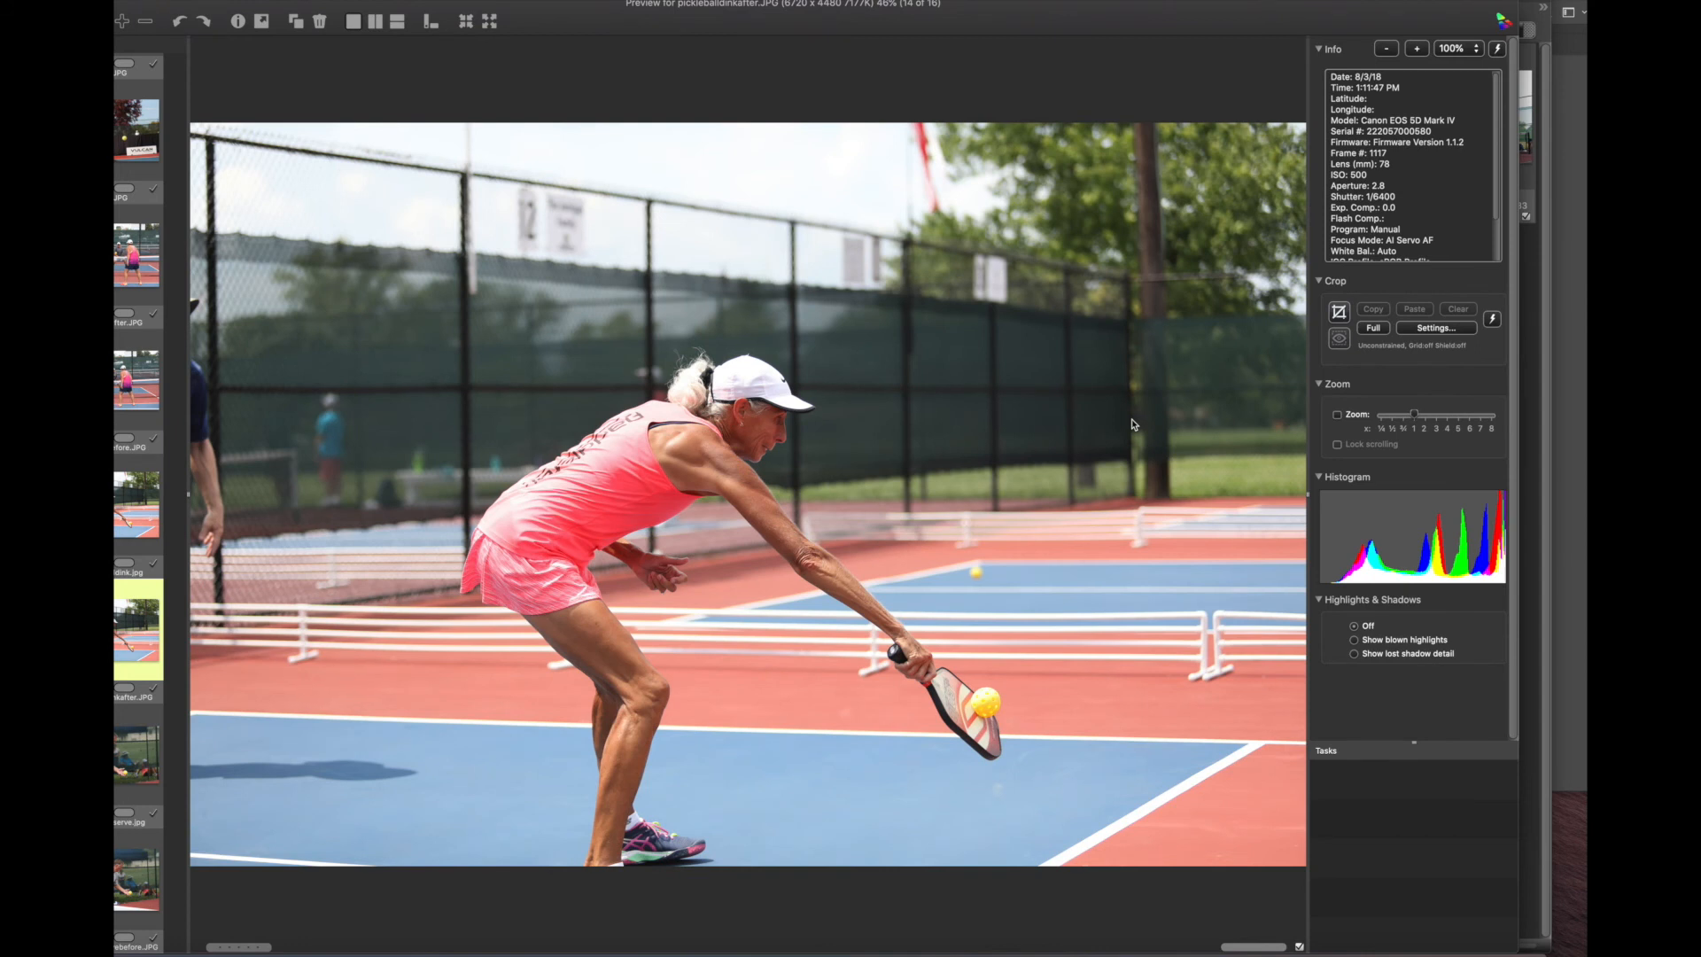
{"action": "key", "text": "Left"}
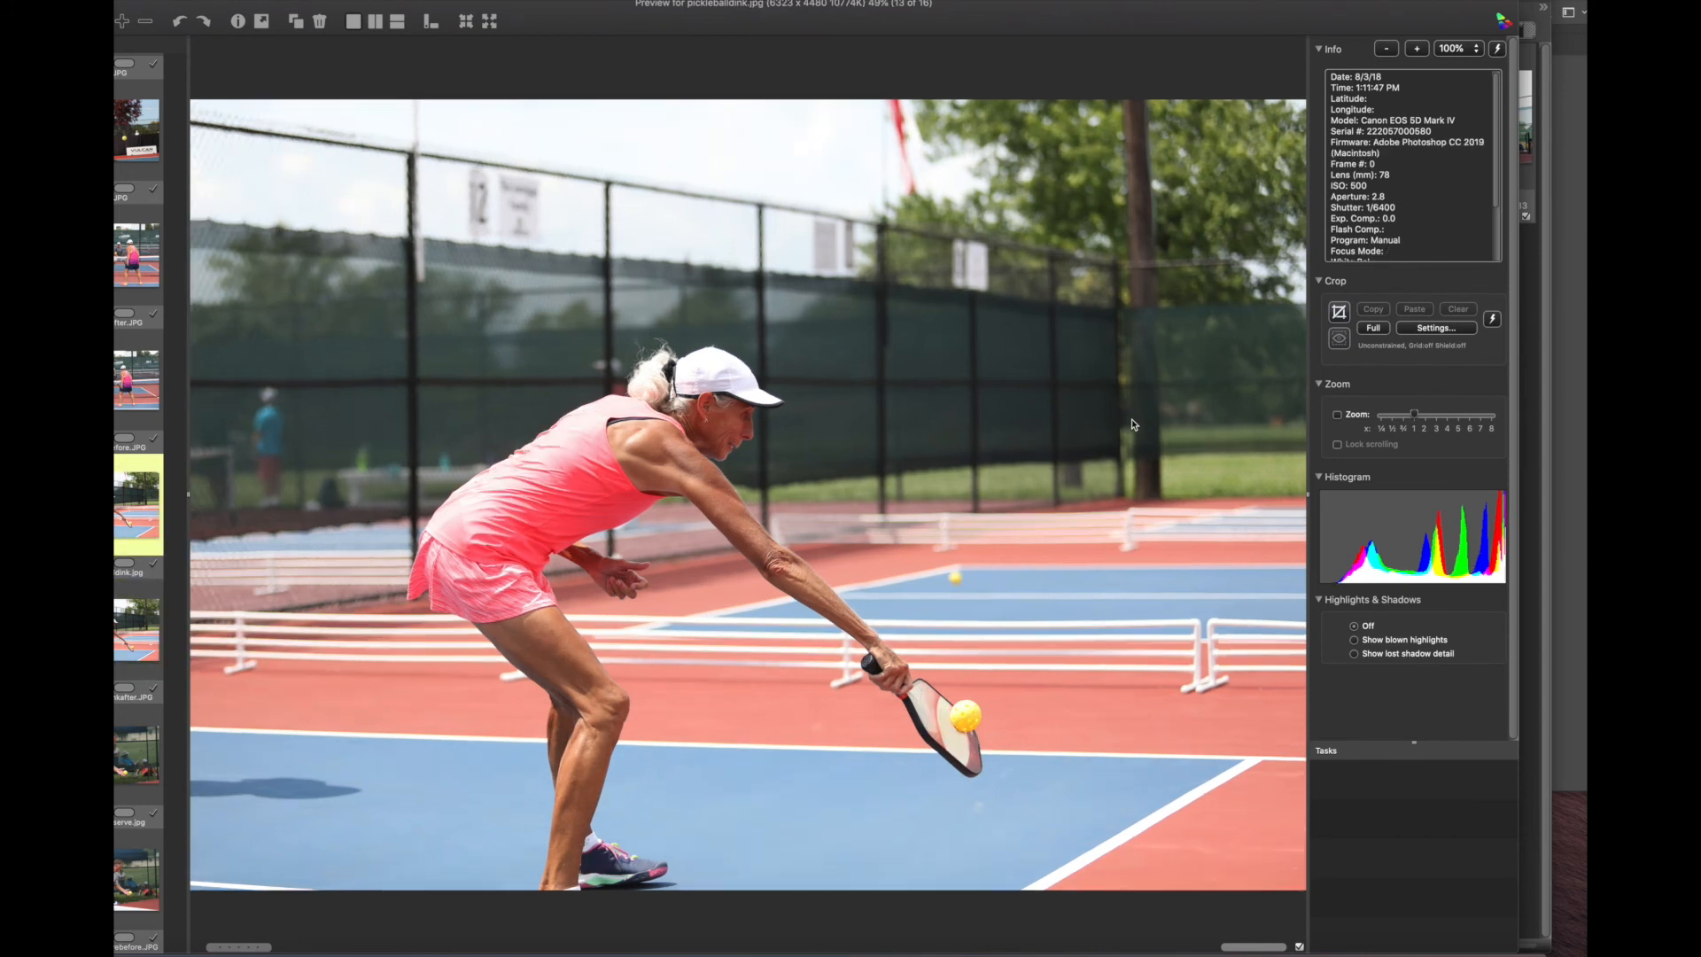
Step: Compare pickleballserve.jpg with pickleballservebefore.JPG, checking the player's shirt and sleeve logos and the crop around the bystanders
{"action": "key", "text": "Right"}
{"action": "key", "text": "Left"}
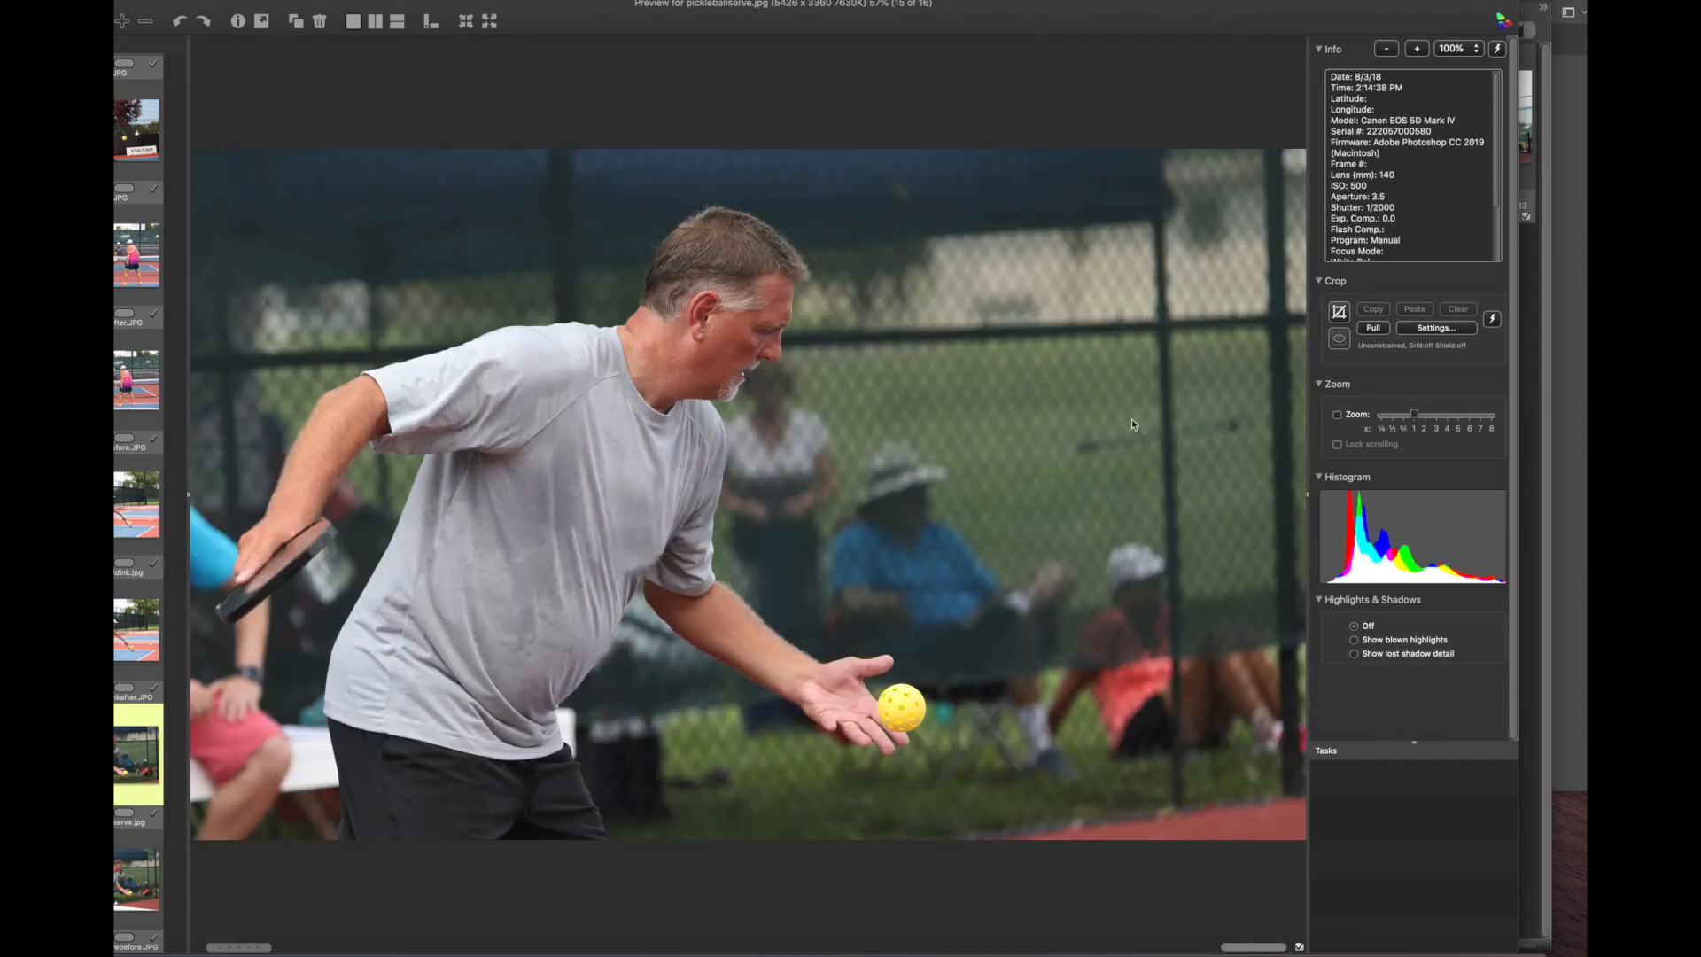
{"action": "key", "text": "Right"}
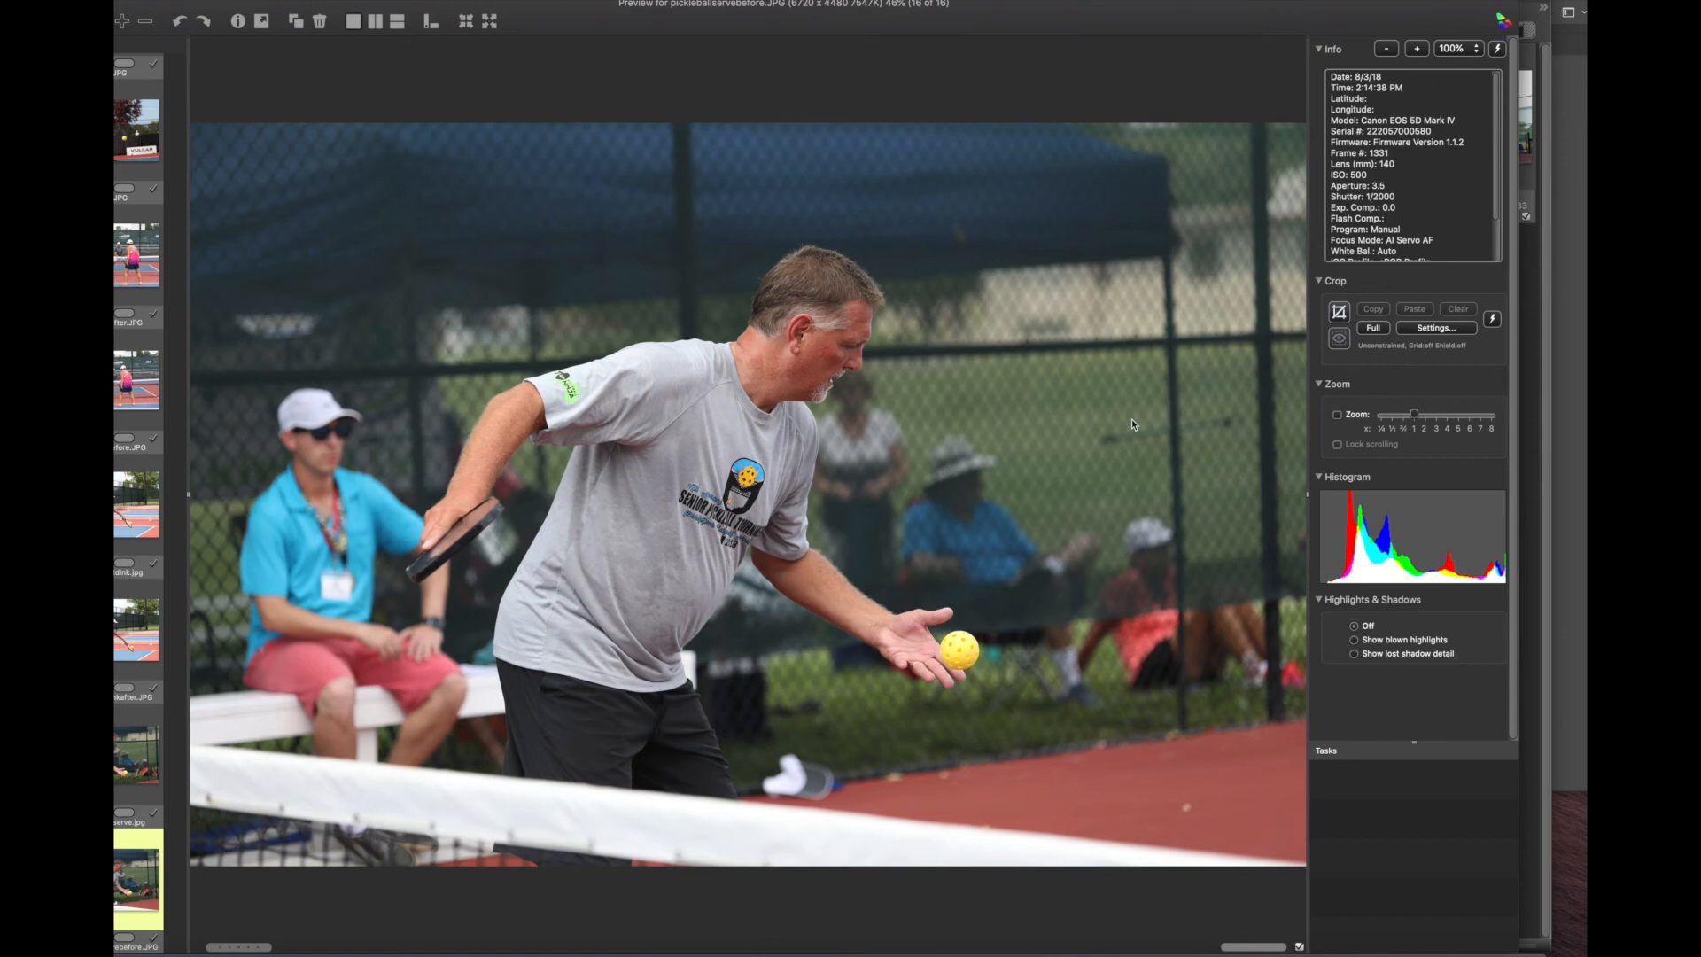
{"action": "key", "text": "Left"}
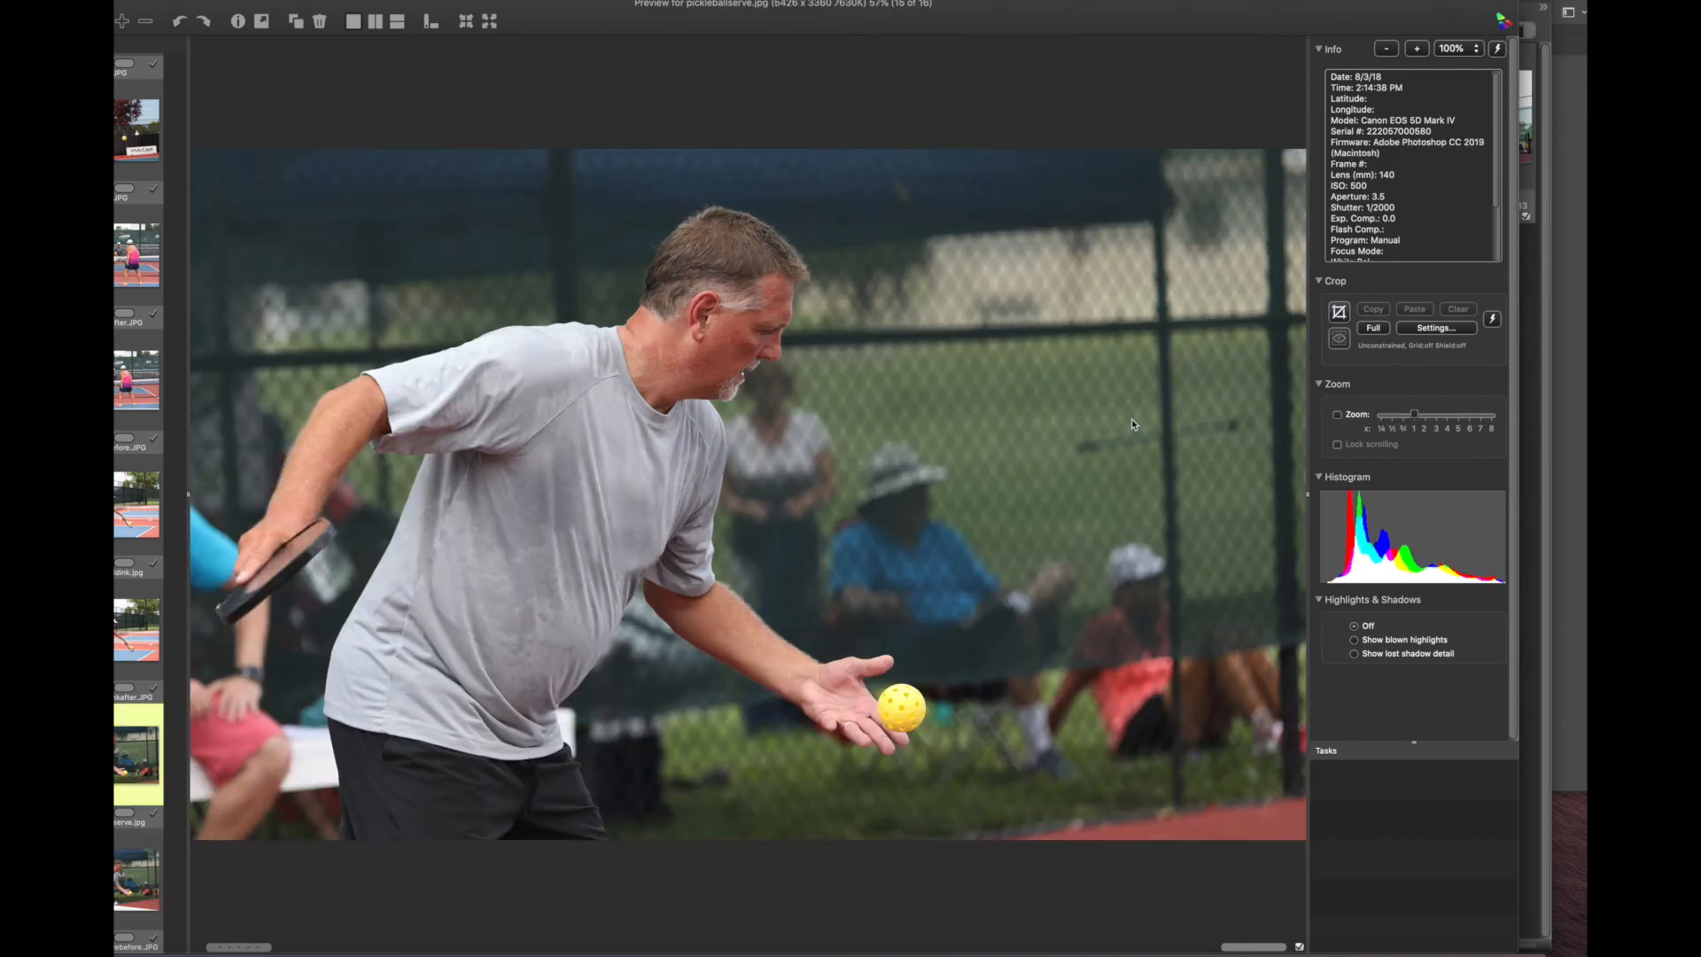
{"action": "key", "text": "Right"}
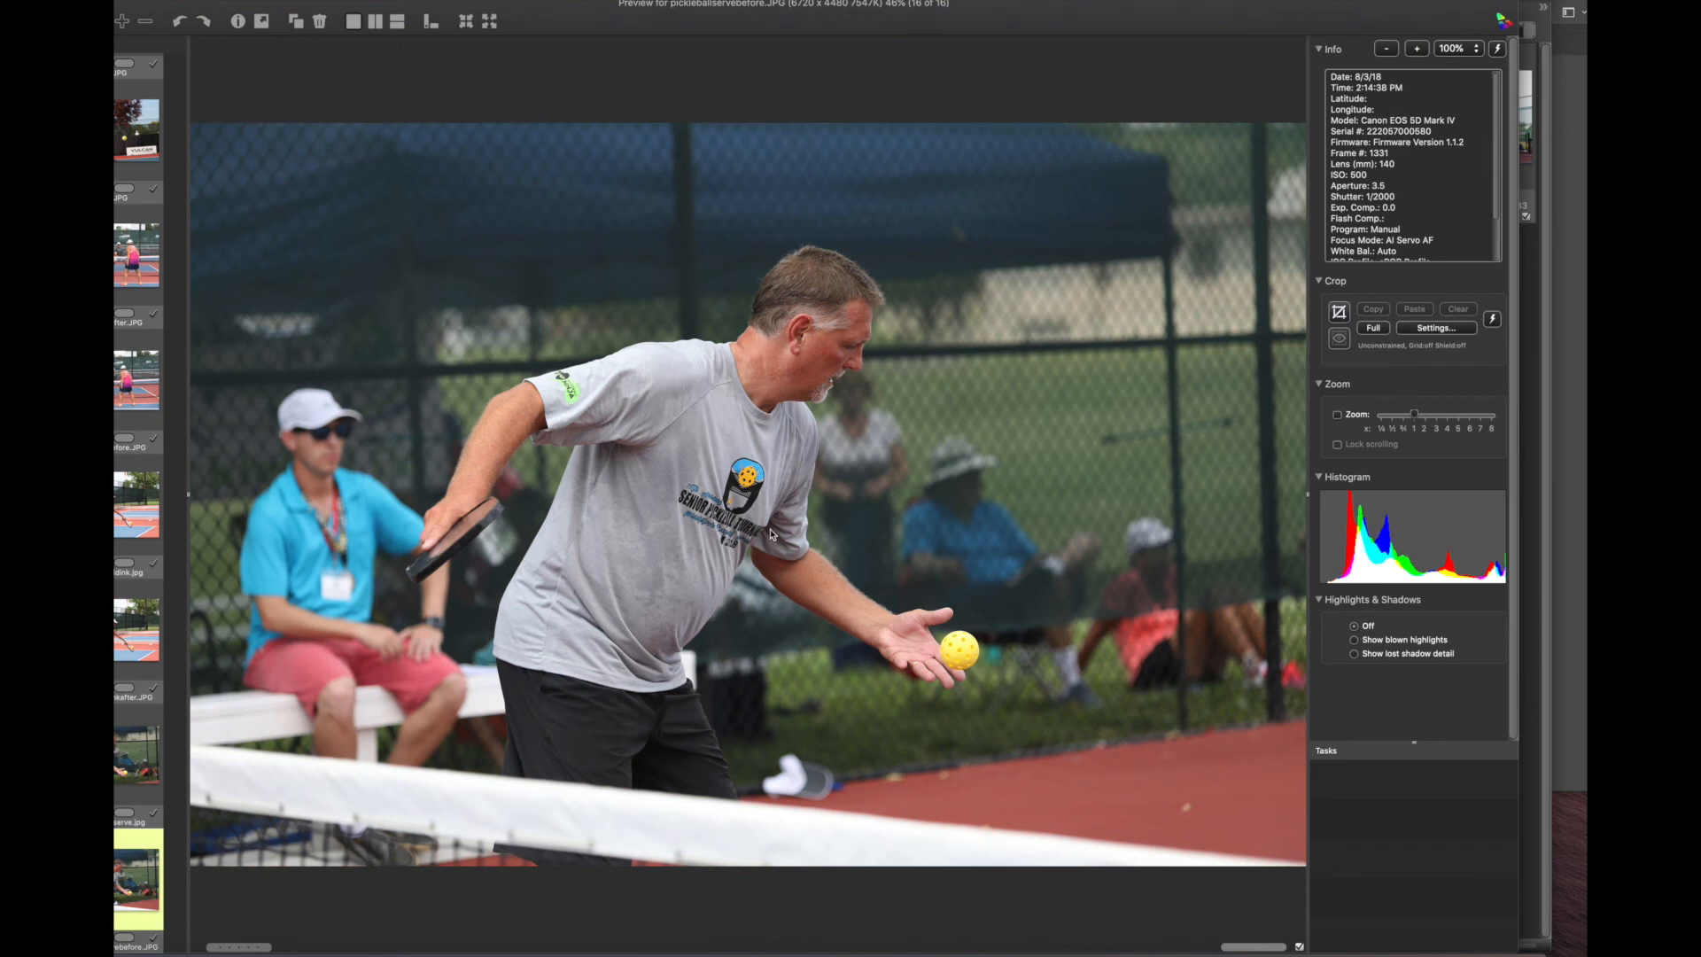
{"action": "key", "text": "Left"}
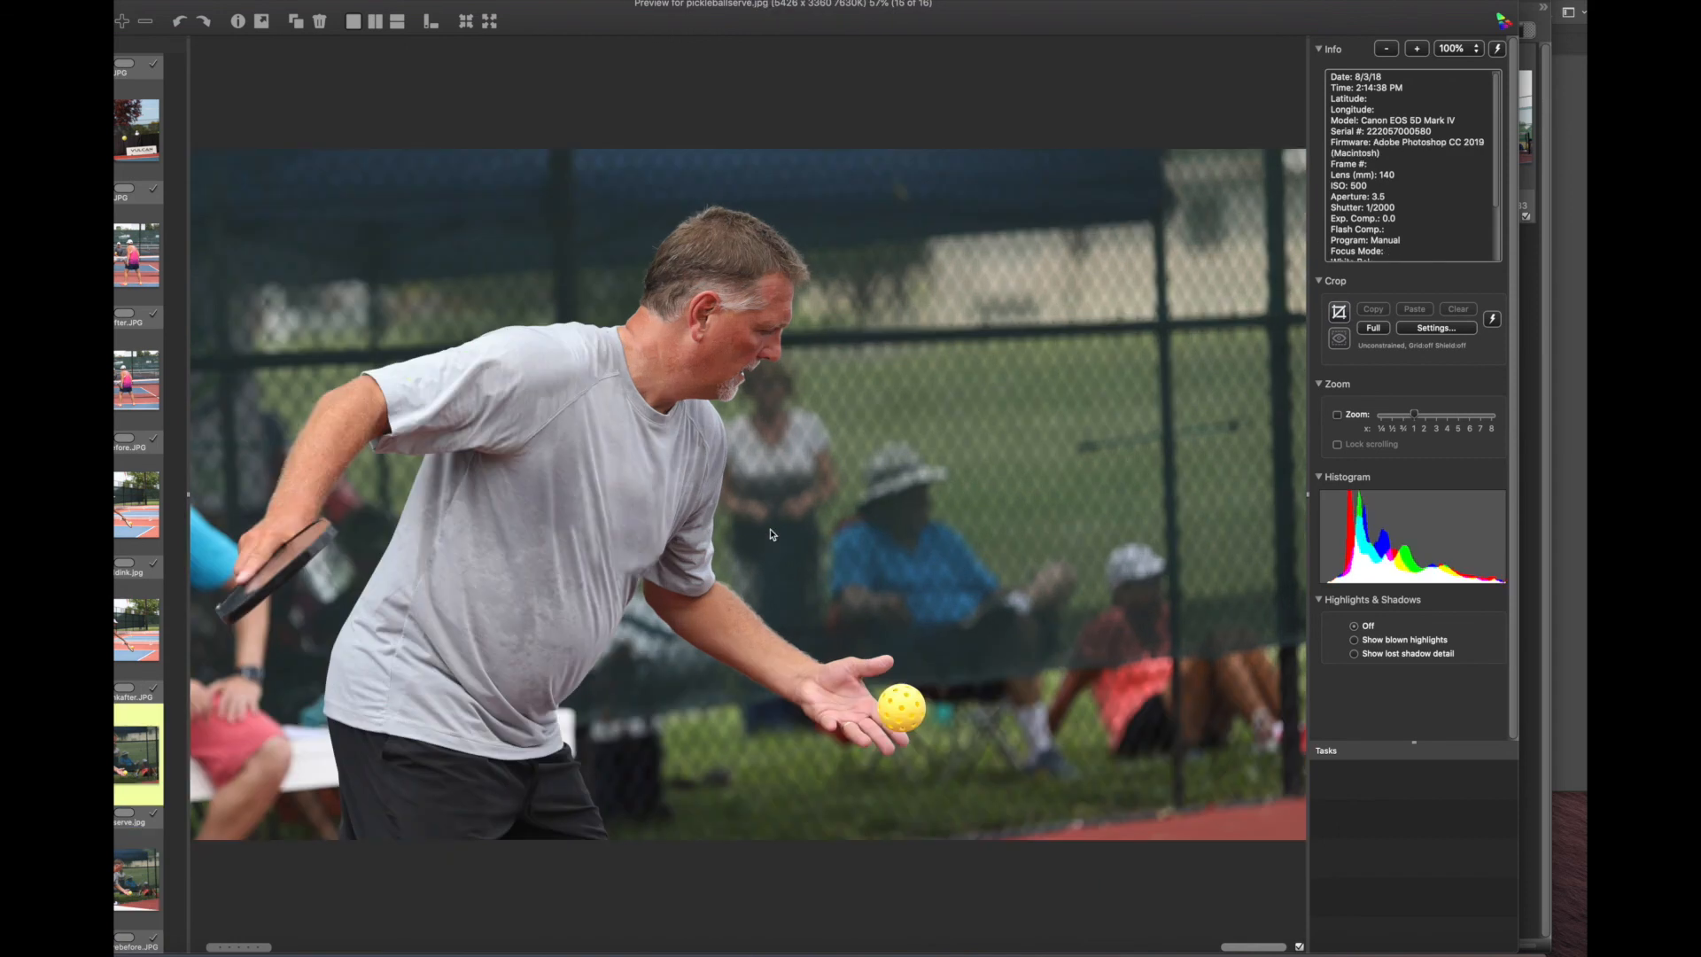
{"action": "key", "text": "Right"}
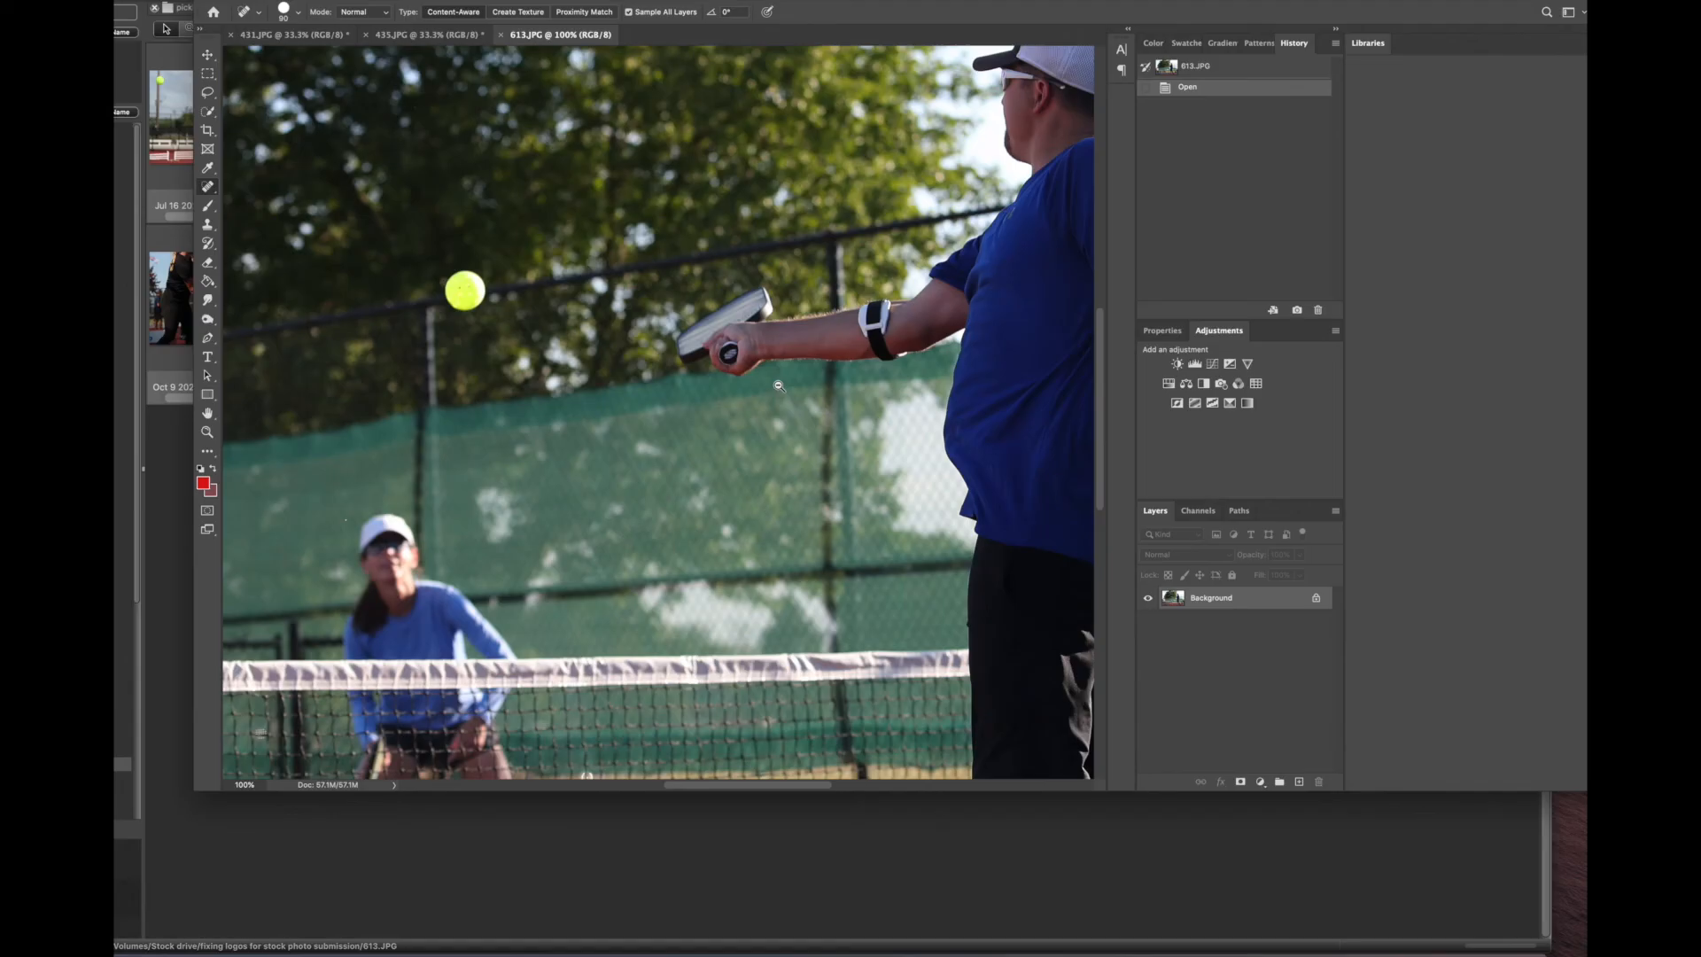
Step: Switch to Photoshop and examine 613.JPG at up to 100% zoom, checking the net band and the backpack behind it for logos
{"action": "left_click", "coordinate": [779, 386], "text": "alt"}
{"action": "left_click", "coordinate": [779, 386], "text": "alt"}
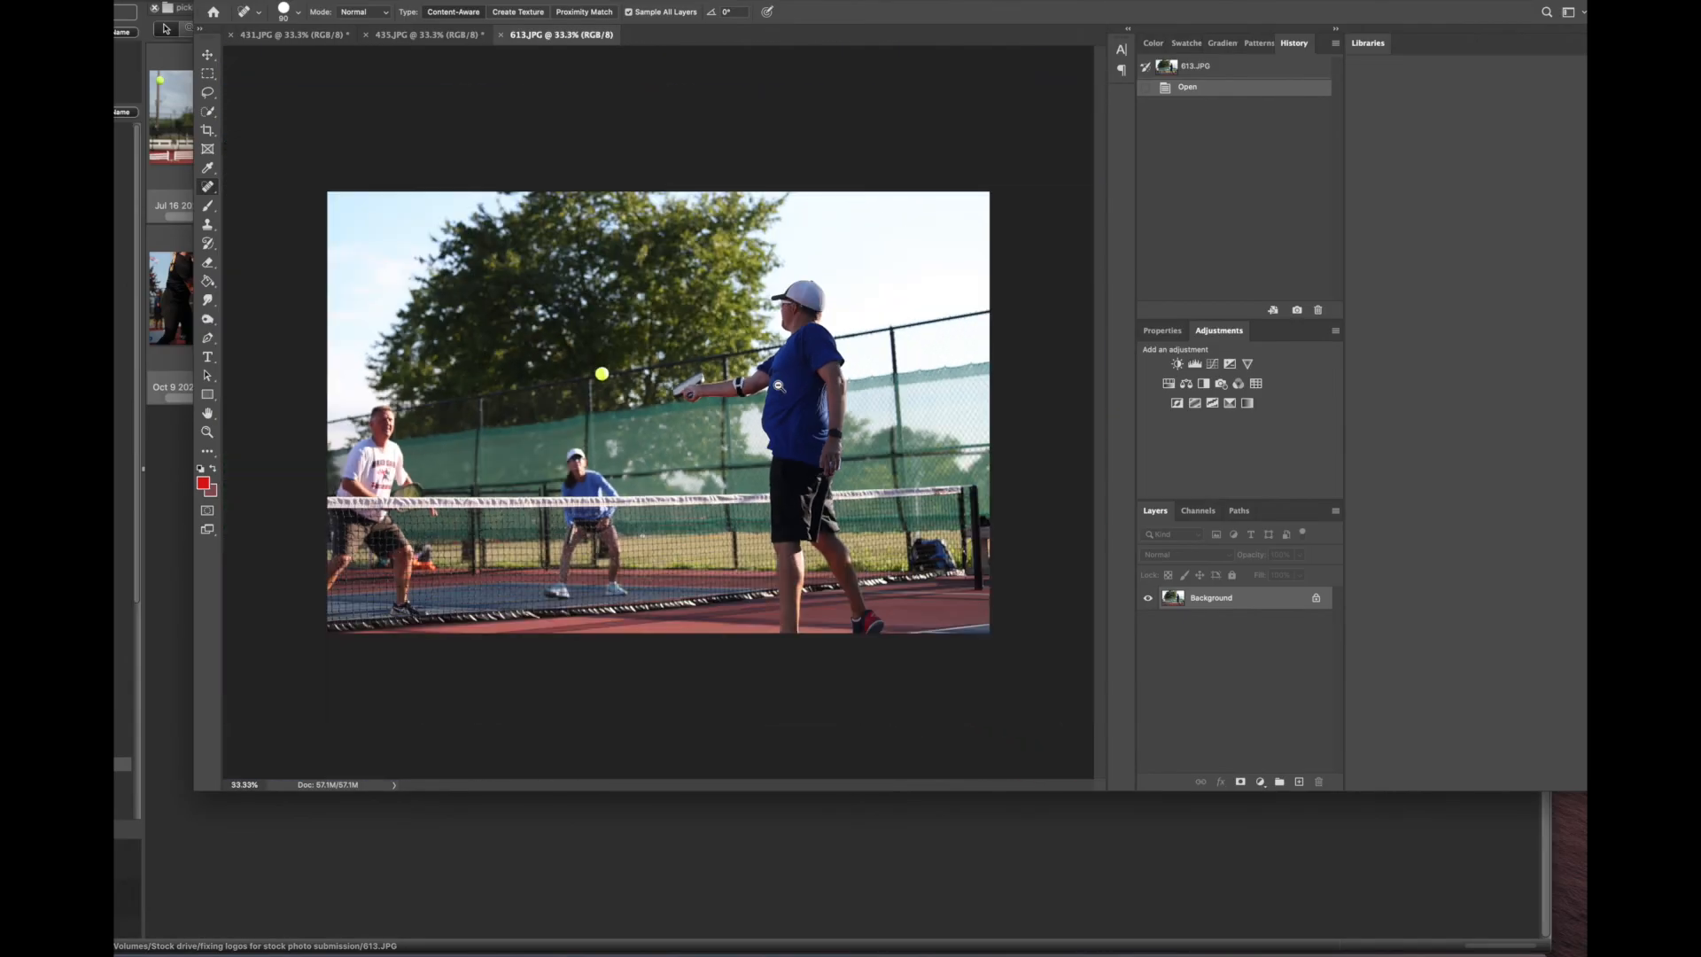
{"action": "left_click", "coordinate": [934, 515]}
{"action": "left_click", "coordinate": [933, 516]}
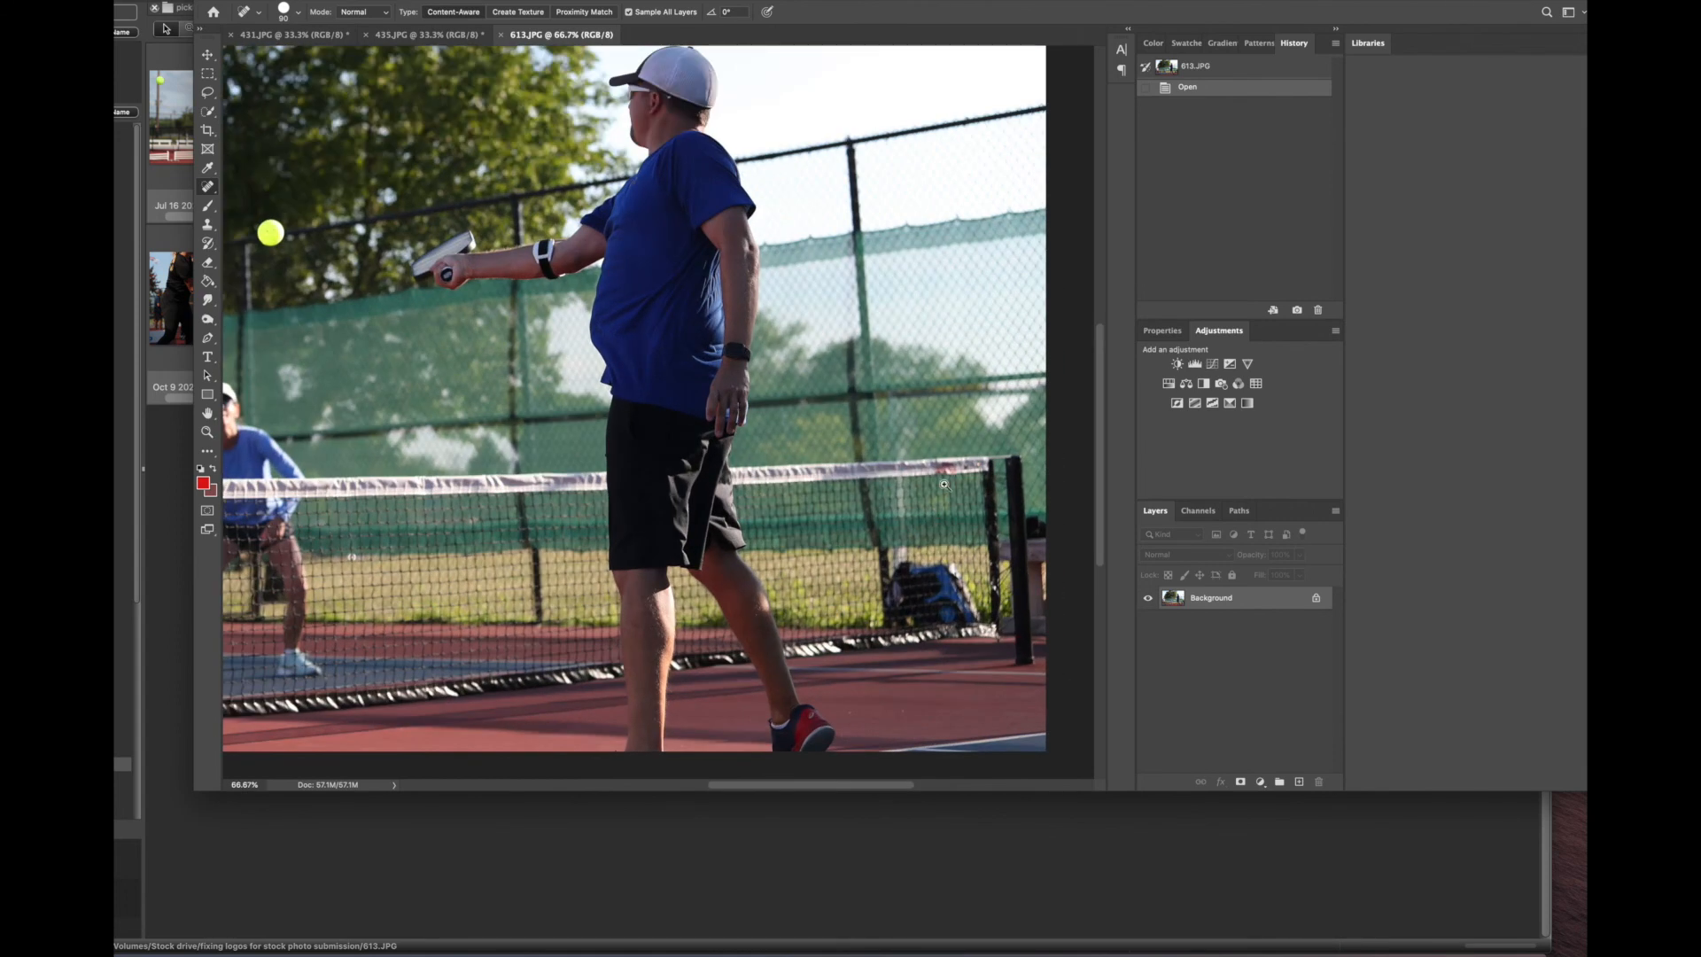
{"action": "left_click", "coordinate": [944, 486]}
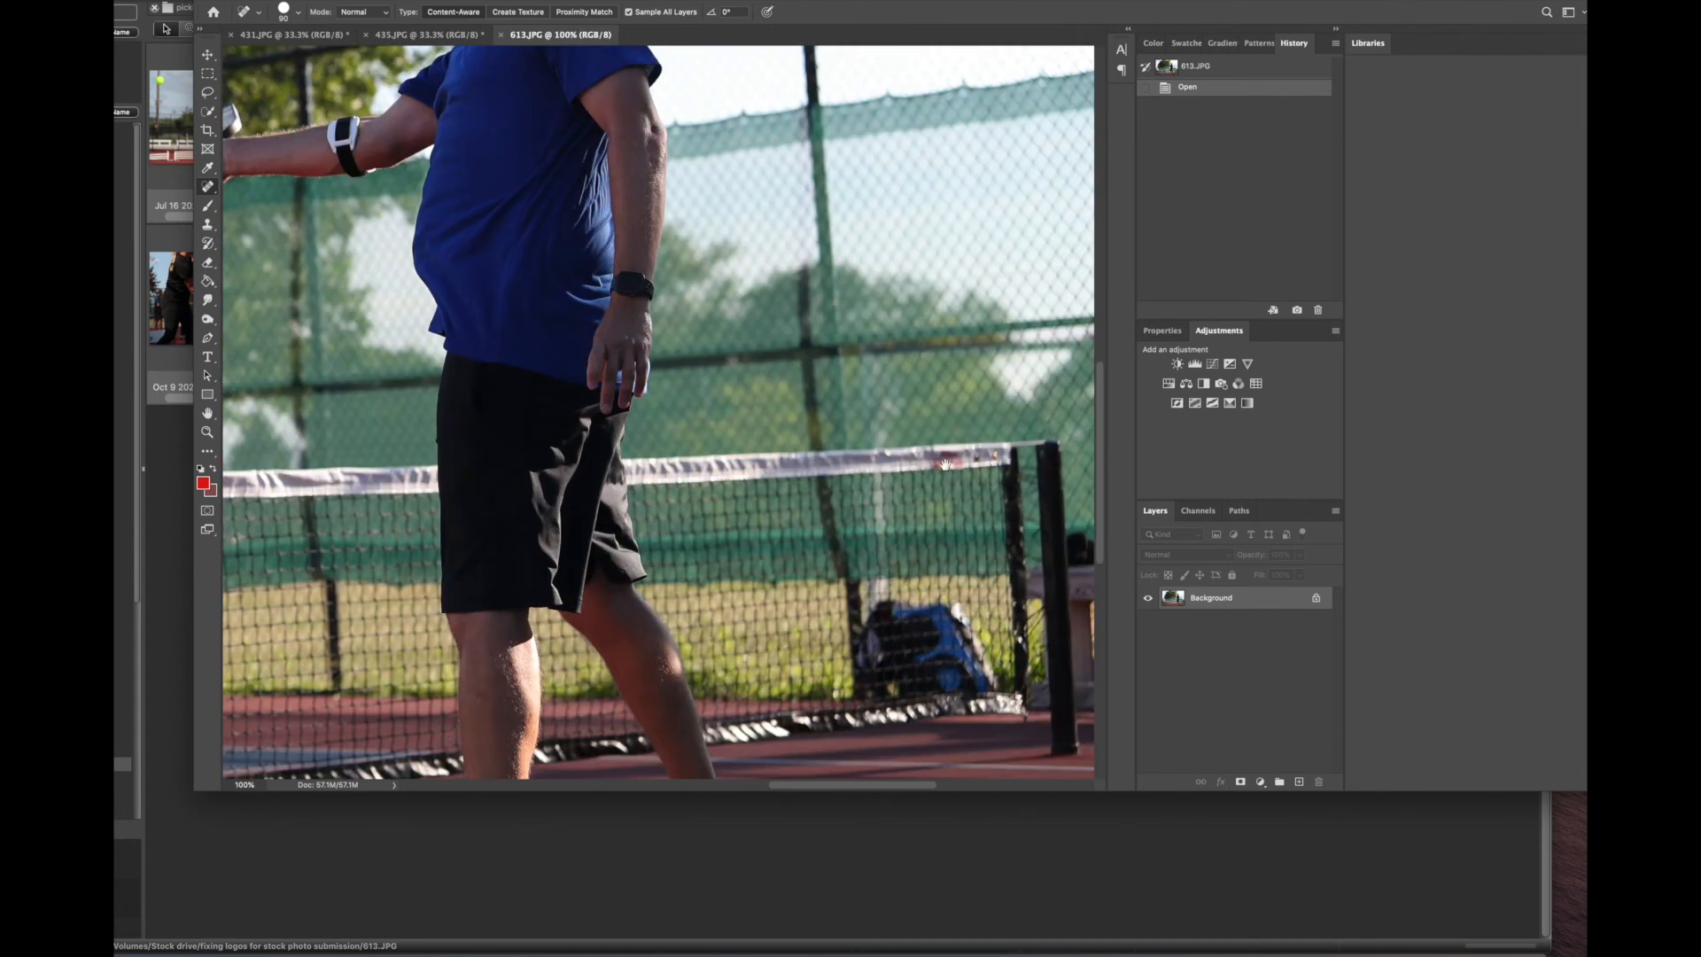
{"action": "left_click", "coordinate": [953, 456], "text": "alt"}
{"action": "left_click", "coordinate": [952, 456], "text": "alt"}
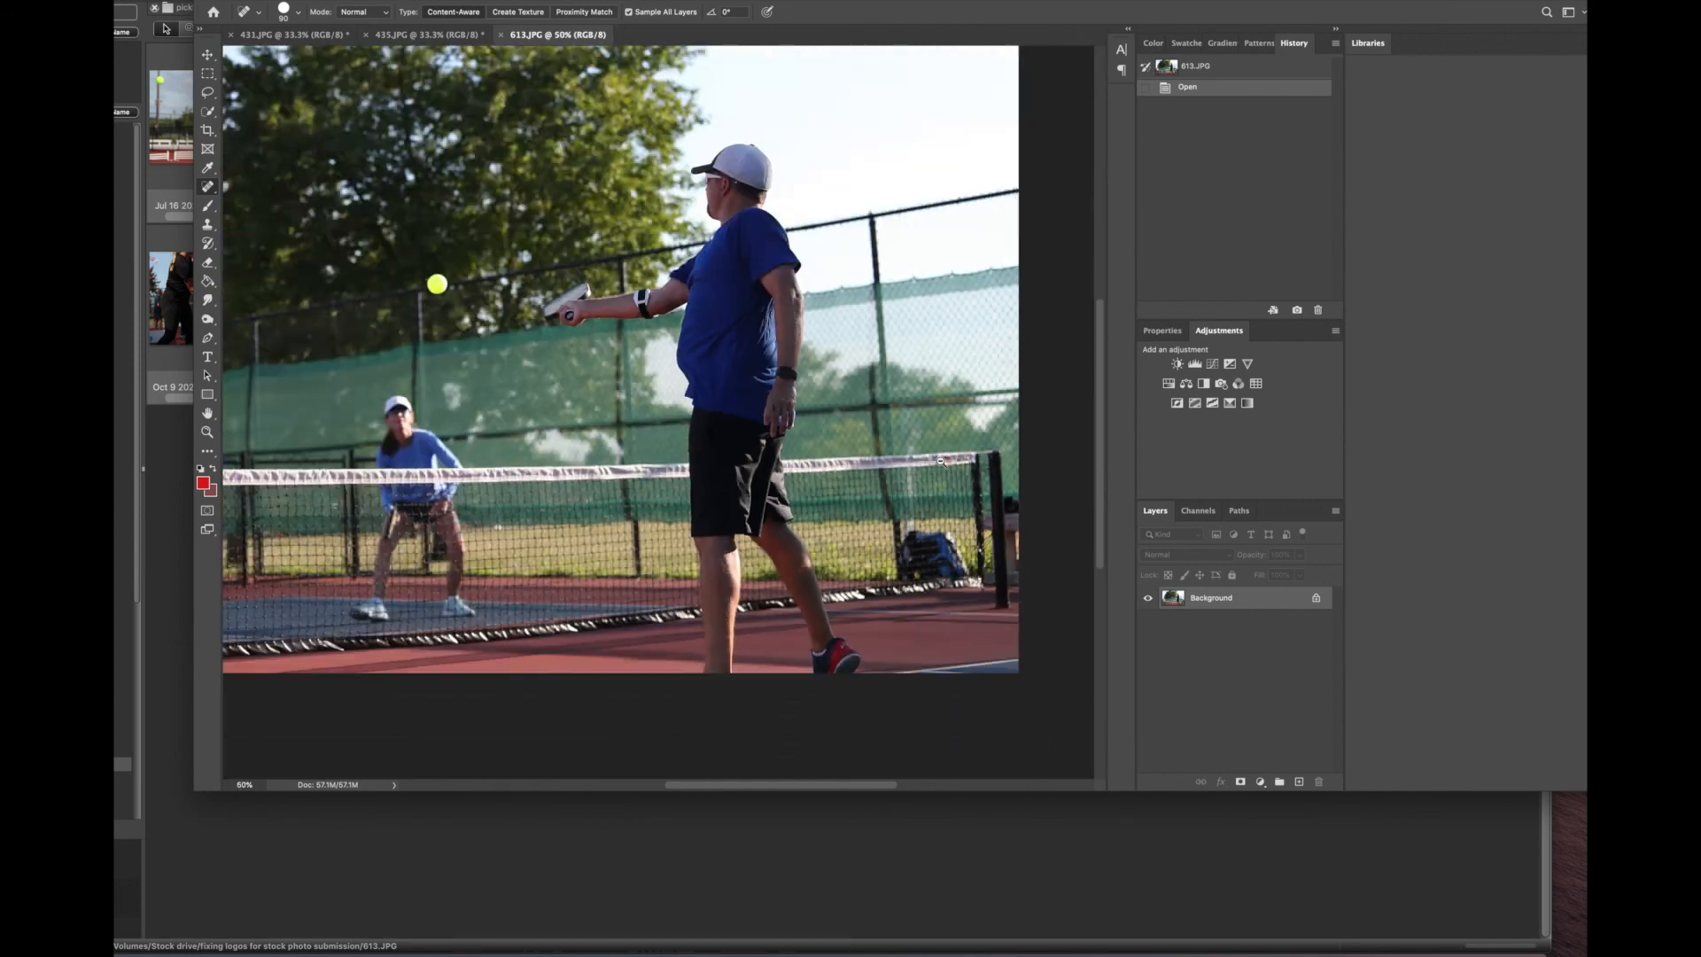
{"action": "left_click", "coordinate": [952, 457], "text": "alt"}
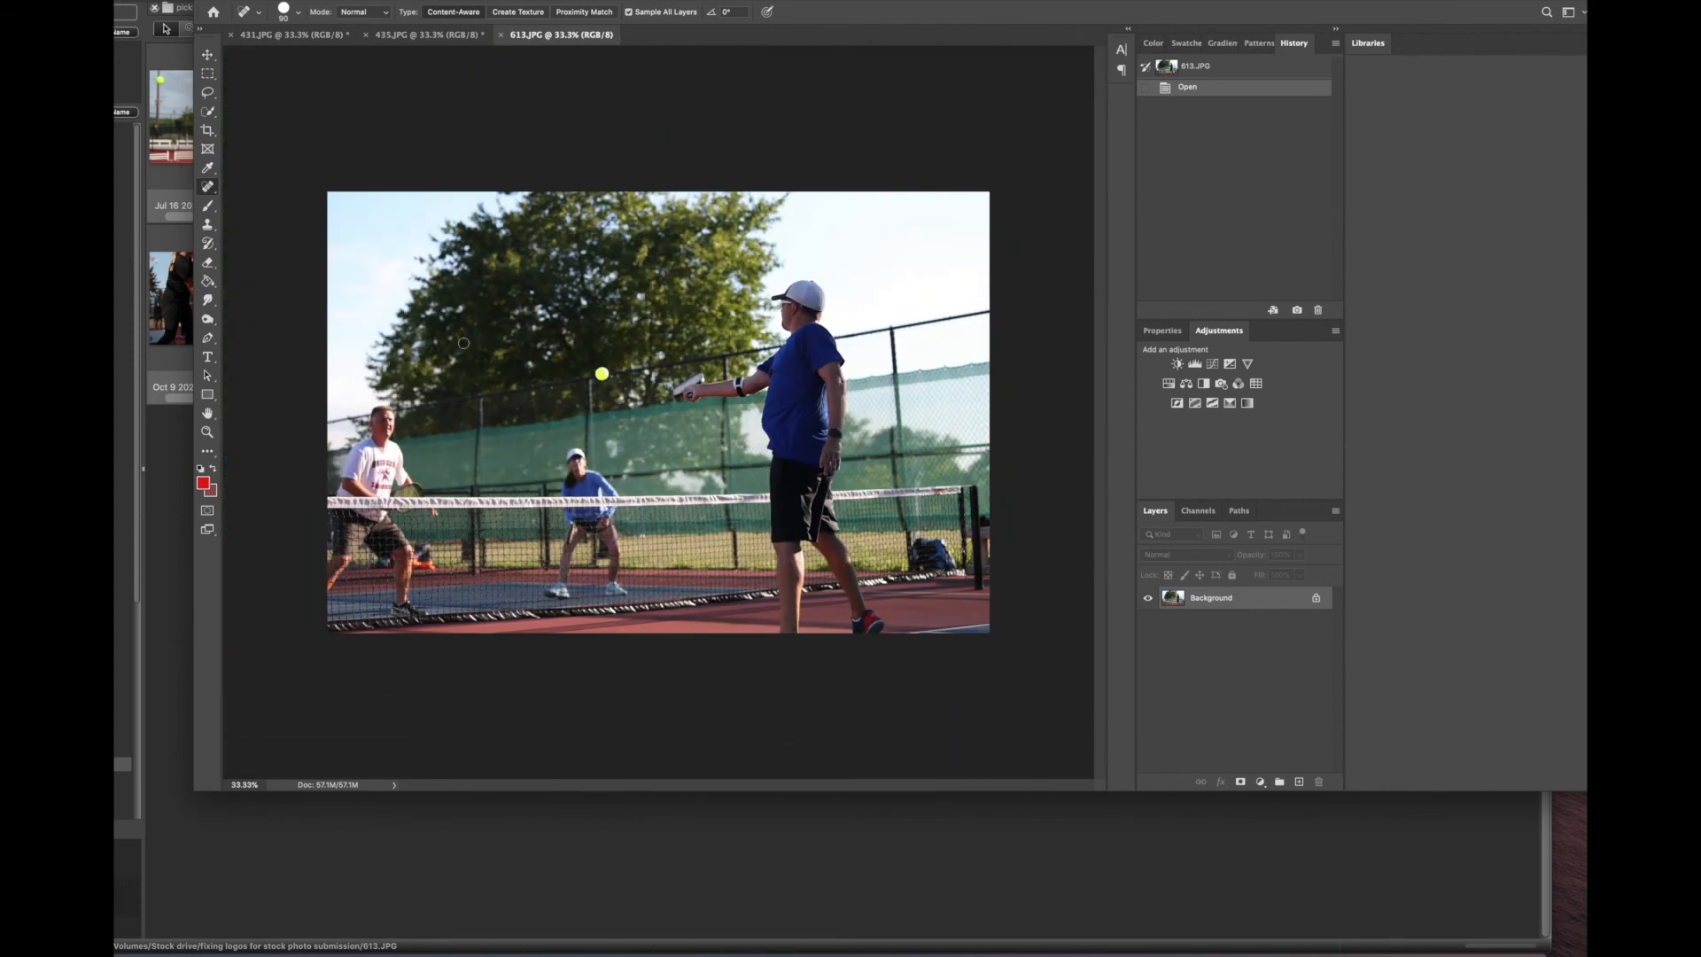
Step: Preview 145.JPG from the contact sheet and open it in Photoshop
{"action": "left_click", "coordinate": [179, 98]}
{"action": "left_click", "coordinate": [256, 175]}
{"action": "left_click", "coordinate": [278, 174]}
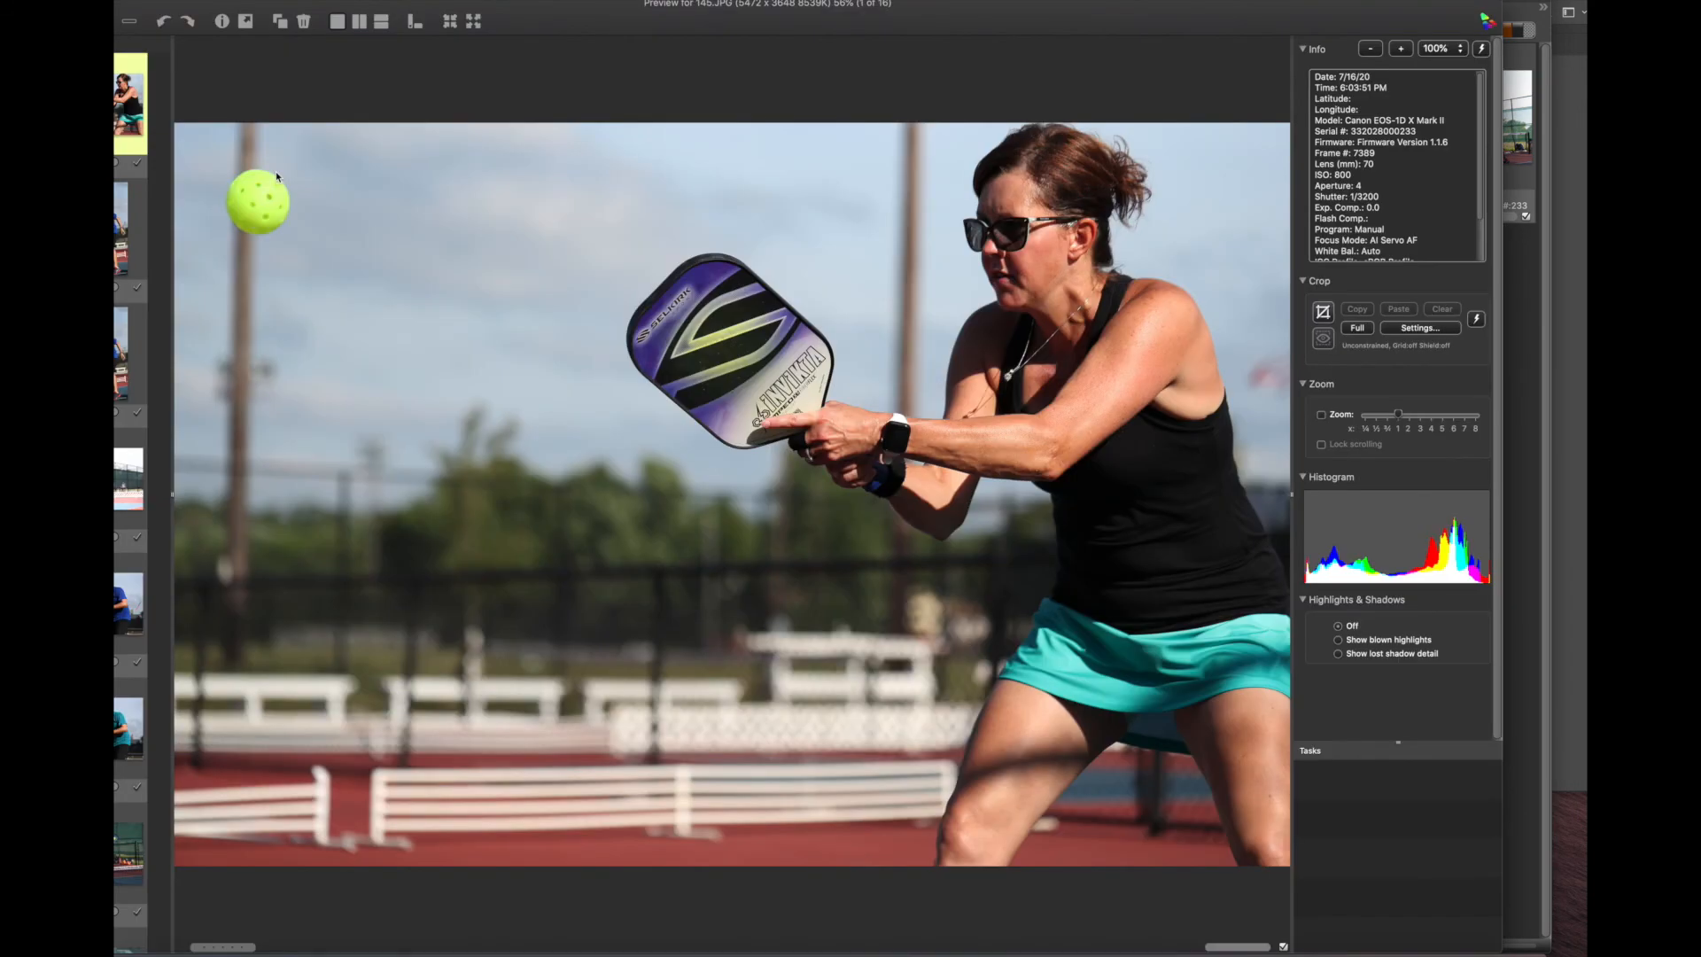
{"action": "left_click", "coordinate": [246, 22]}
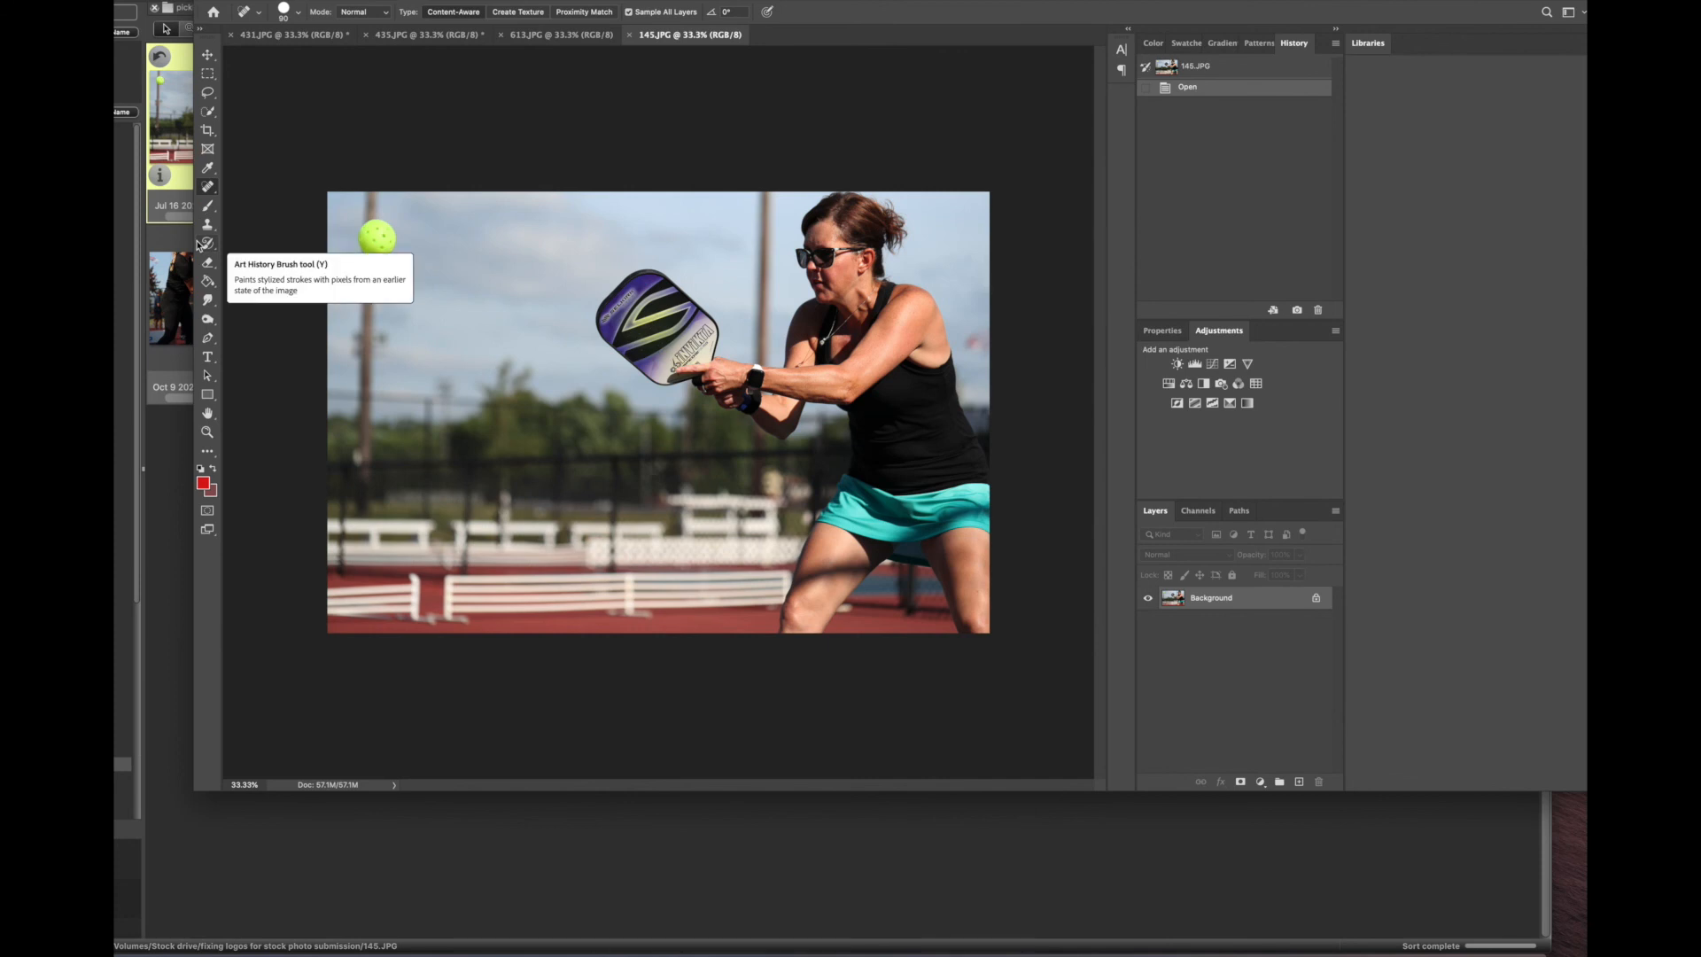
Step: Mark the logo areas on the player's paddle and the wristwatch with short red Brush strokes
{"action": "key", "text": "b"}
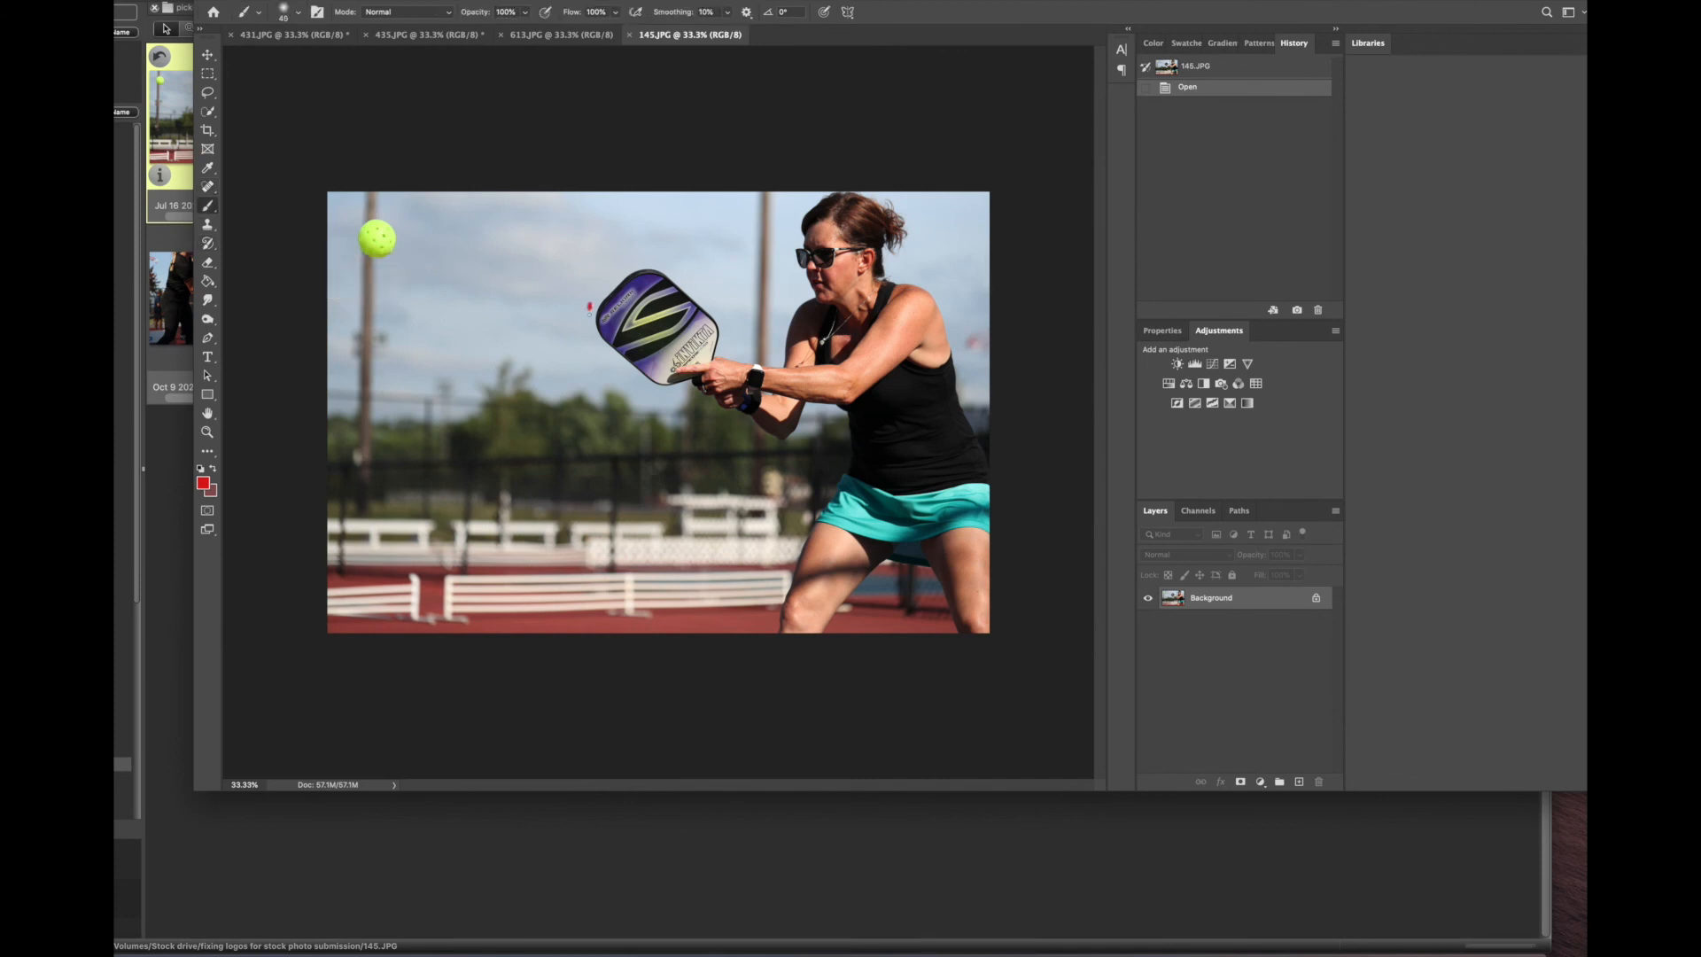
{"action": "mouse_move", "coordinate": [589, 307]}
{"action": "left_mouse_down"}
{"action": "mouse_move", "coordinate": [654, 383]}
{"action": "mouse_move", "coordinate": [691, 385]}
{"action": "mouse_move", "coordinate": [721, 343]}
{"action": "mouse_move", "coordinate": [691, 284]}
{"action": "mouse_move", "coordinate": [617, 277]}
{"action": "mouse_move", "coordinate": [583, 326]}
{"action": "left_mouse_up"}
{"action": "mouse_move", "coordinate": [743, 336]}
{"action": "left_mouse_down"}
{"action": "mouse_move", "coordinate": [753, 365]}
{"action": "mouse_move", "coordinate": [793, 252]}
{"action": "mouse_move", "coordinate": [773, 193]}
{"action": "mouse_move", "coordinate": [744, 361]}
{"action": "left_mouse_up"}
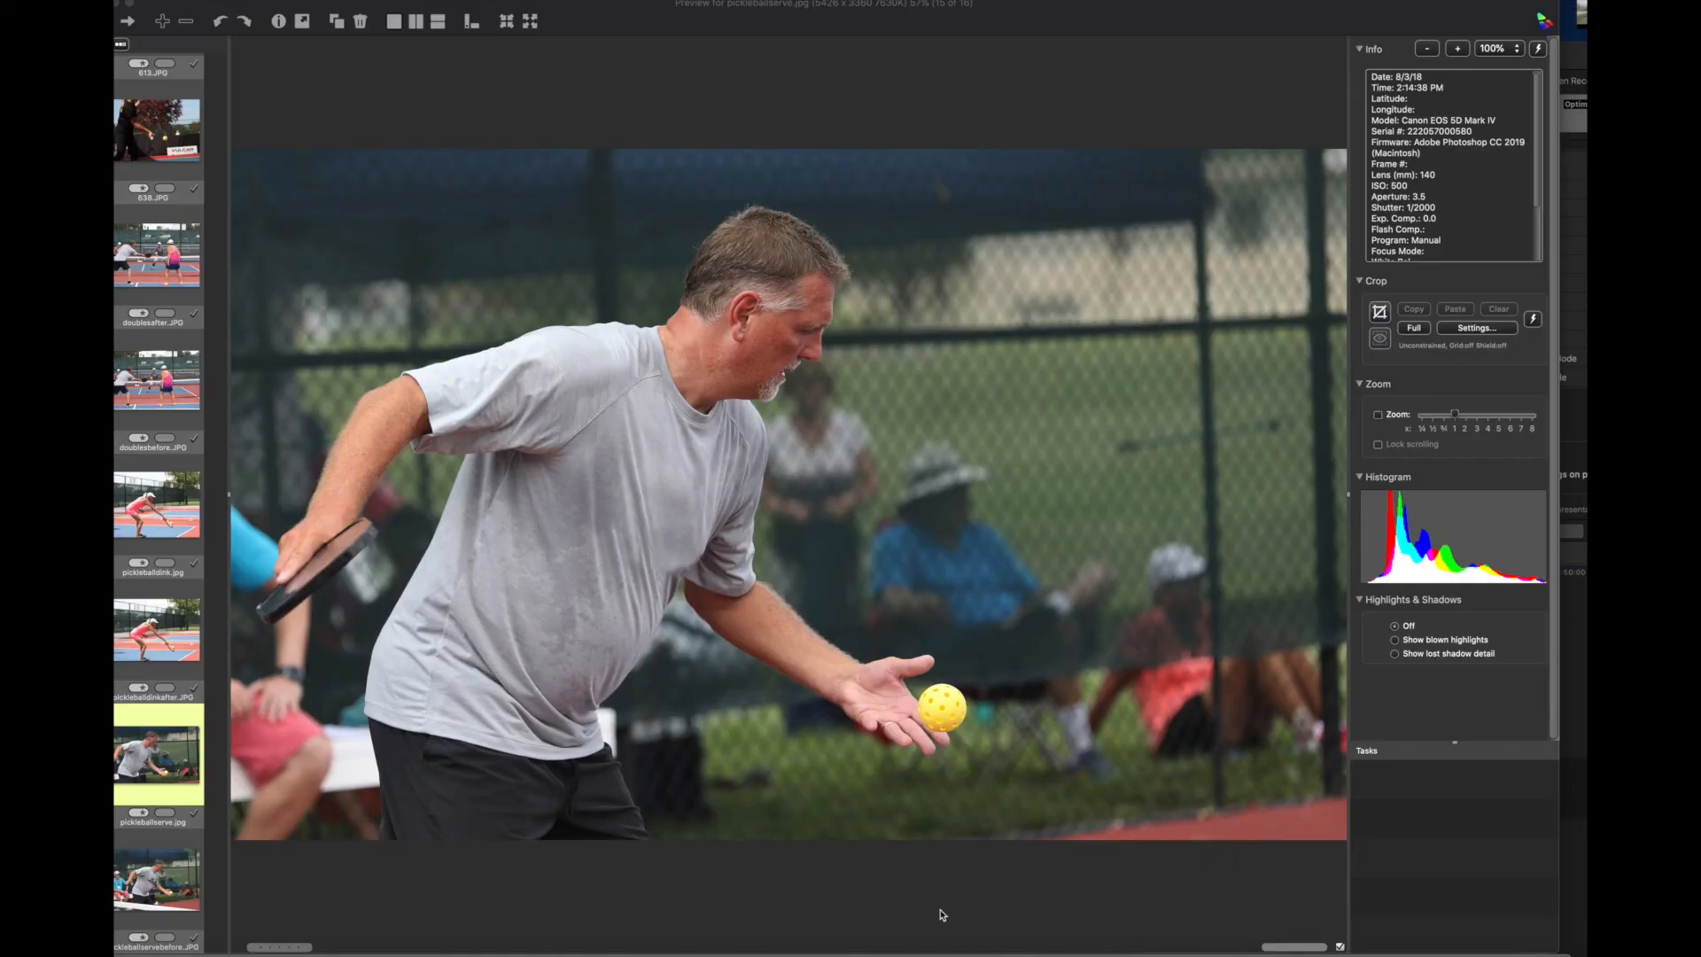
Step: Return to the photo preview and compare the uncropped pickleballservebefore.JPG with the retouched pickleballserve.jpg once more
{"action": "left_click", "coordinate": [130, 23]}
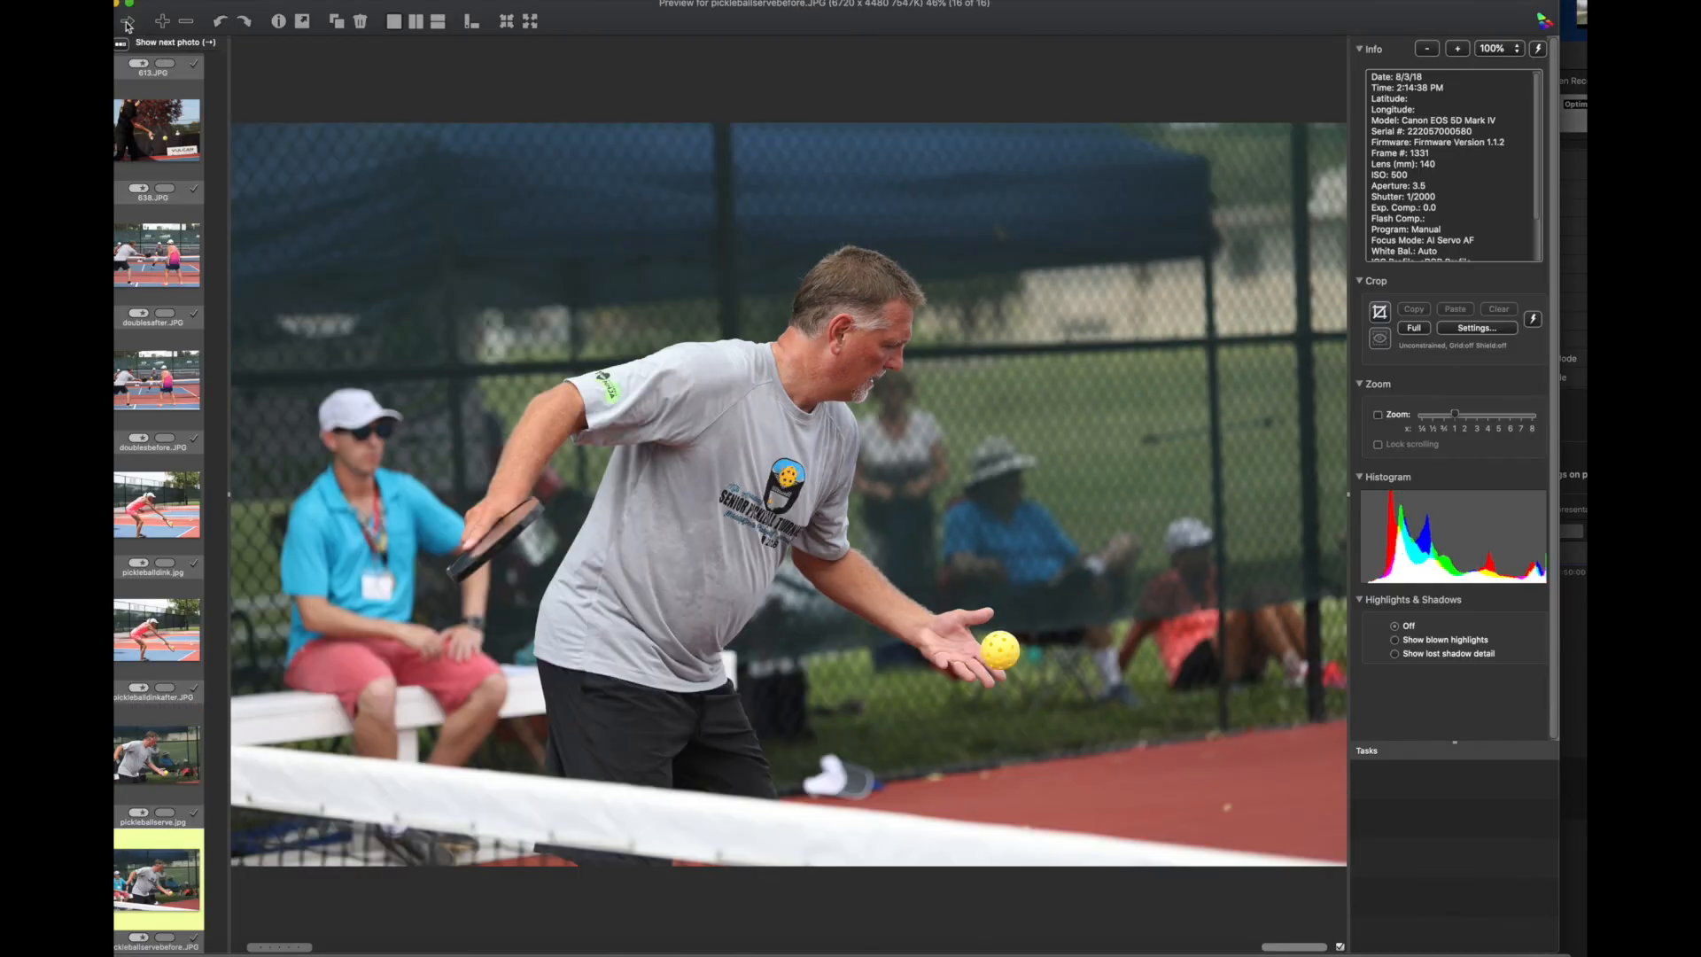
{"action": "left_click", "coordinate": [129, 23]}
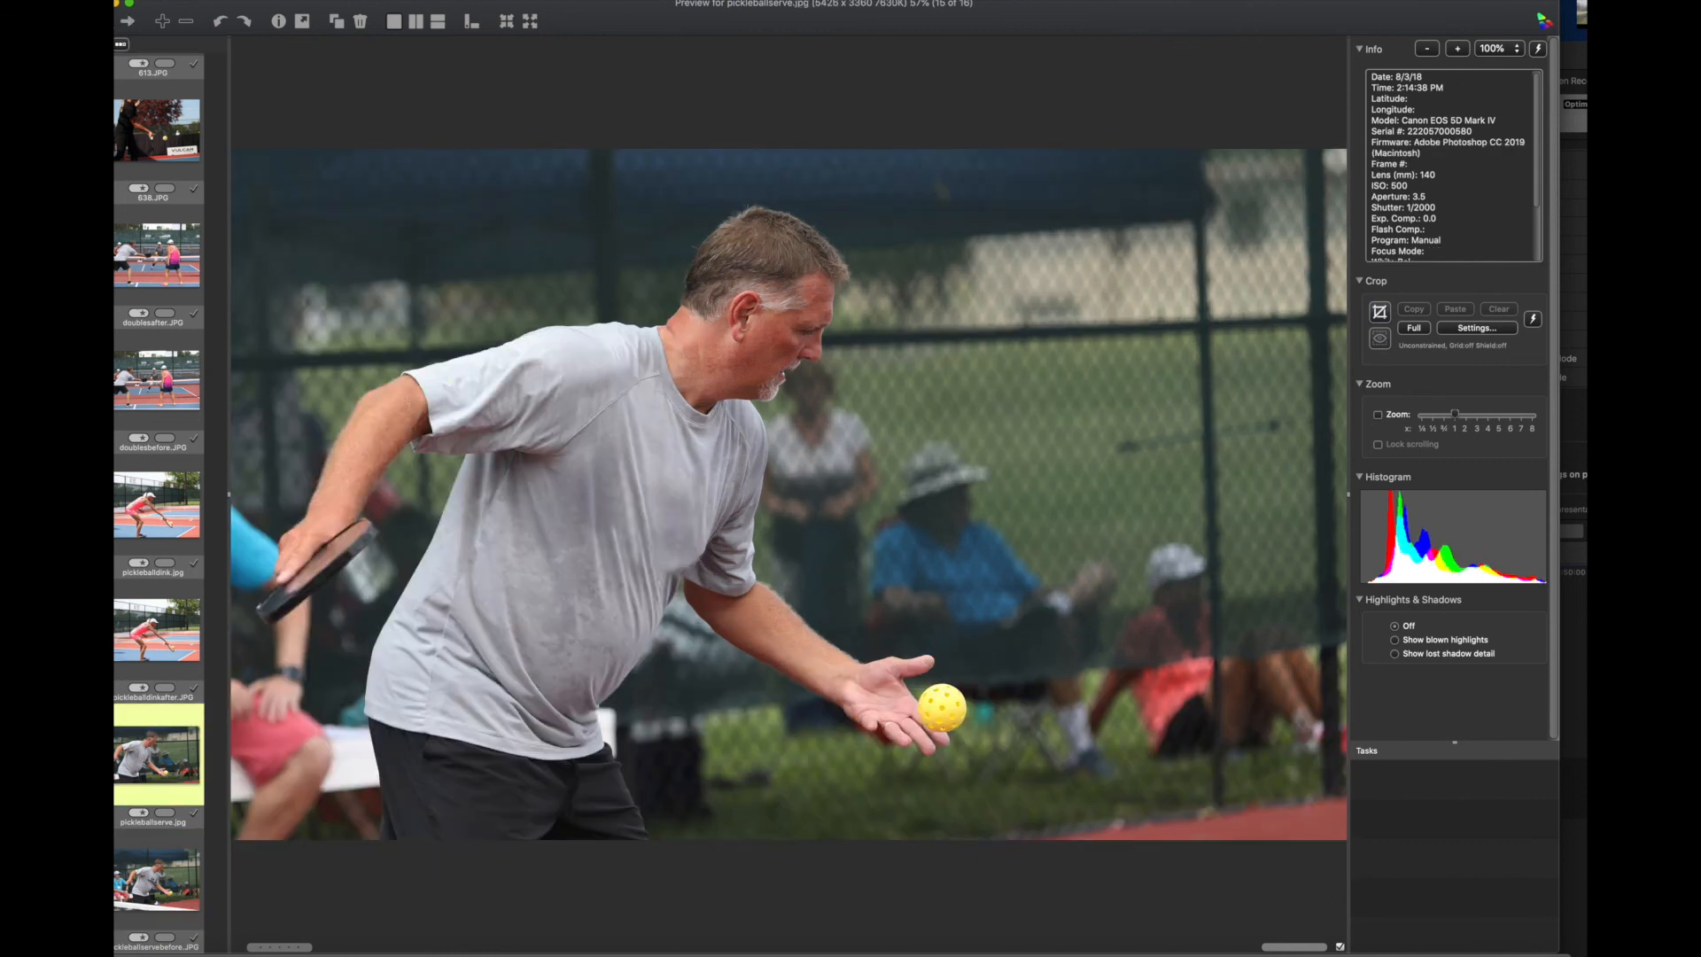